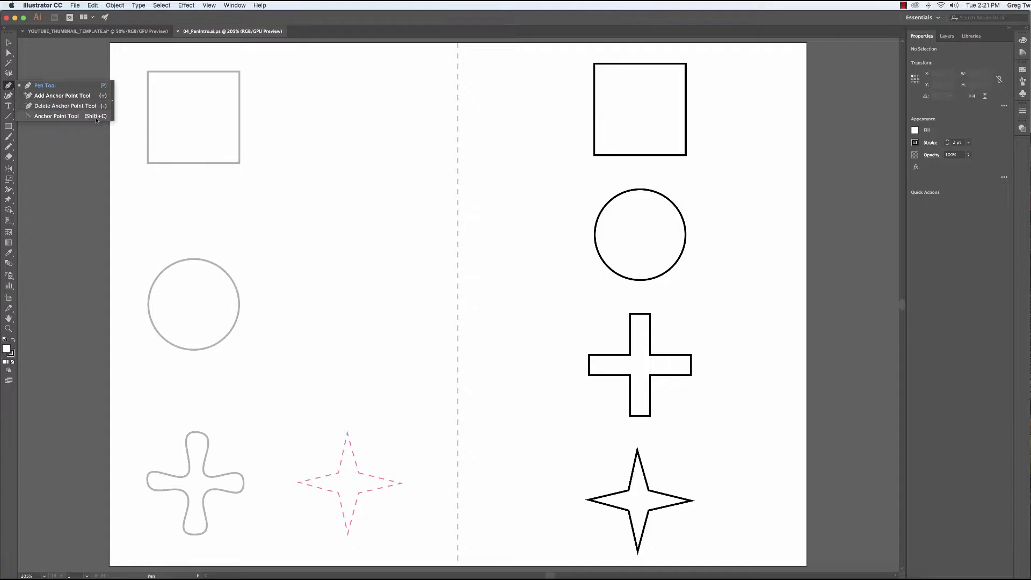
Add an anchor point near the middle of the black square's top edge with the Add Anchor Point tool
left_click(48, 87)
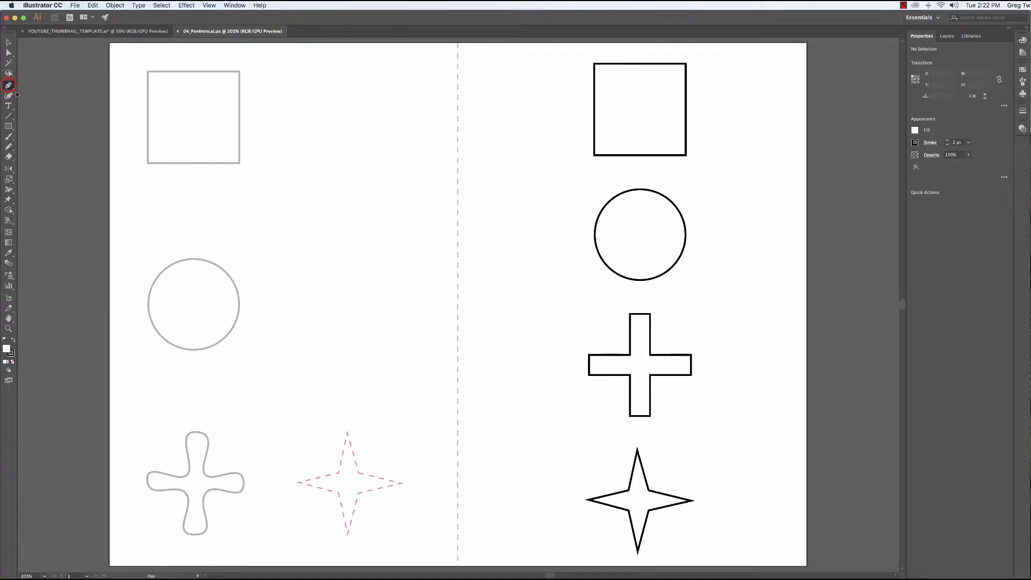
left_click_drag(8, 86, 35, 97)
key("super+space")
left_click_drag(582, 60, 769, 297)
scroll(768, 297, "right", 10)
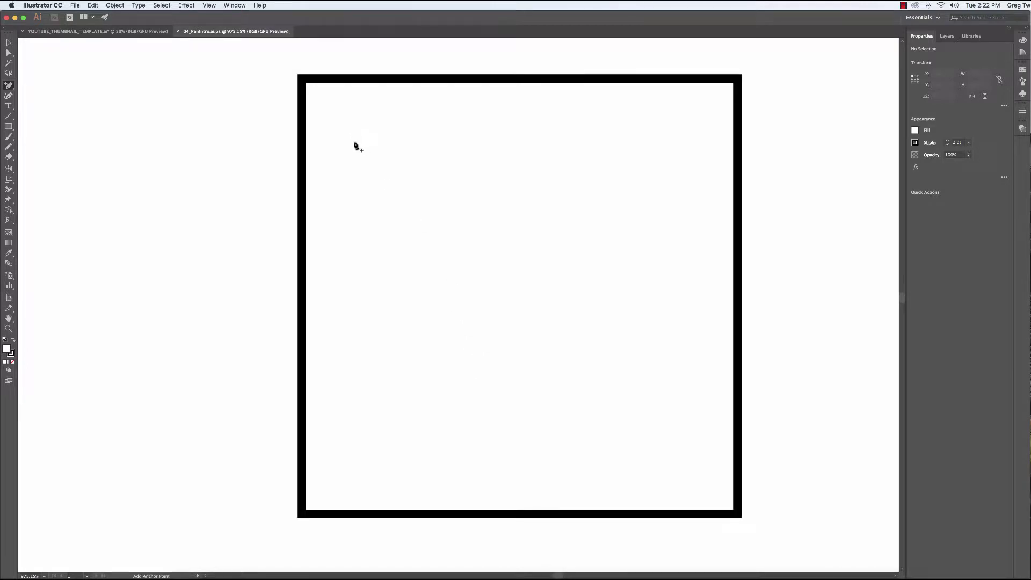
key("super")
left_click(384, 168, "super")
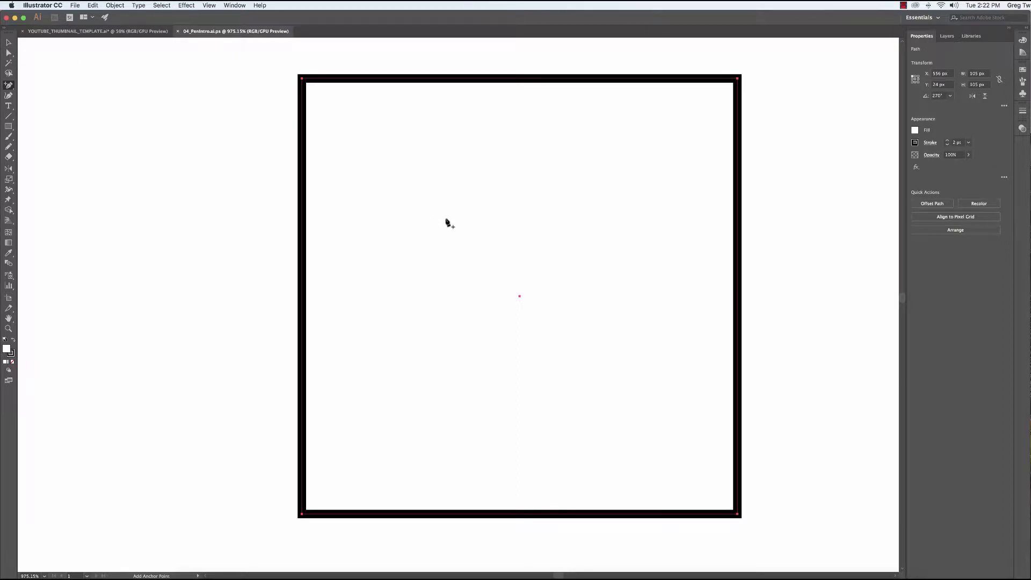
key("super")
key("super")
left_click(510, 78)
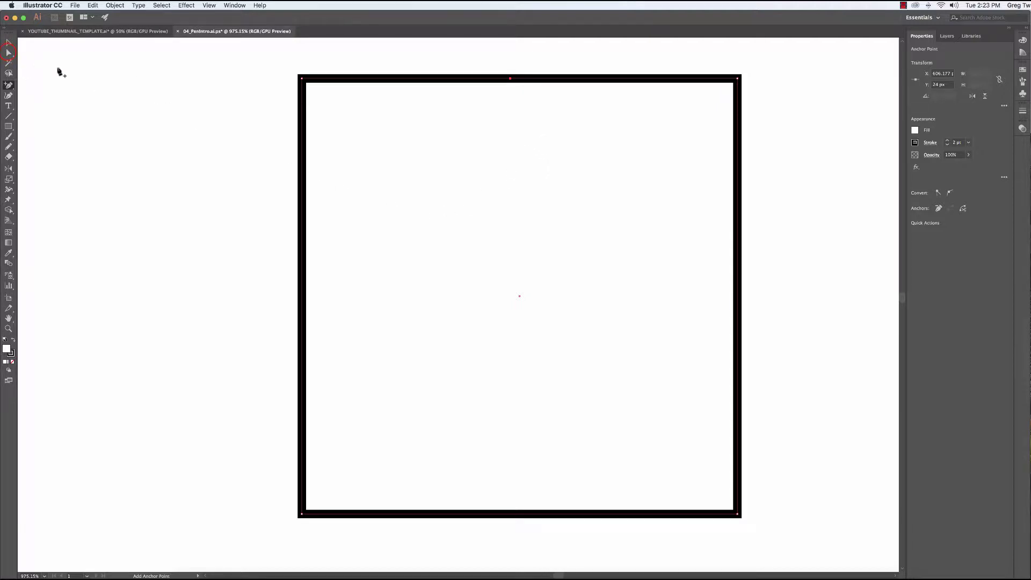
Pull the top edge's middle anchor point down to about Y 74 px as a V notch, and move it back onto the edge
left_click(9, 52)
left_click_drag(510, 79, 515, 290)
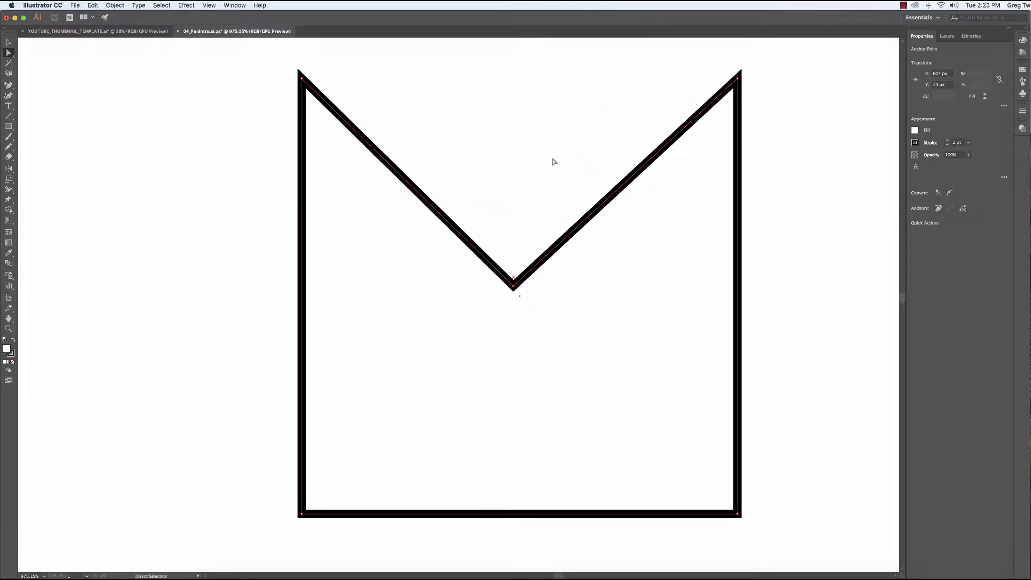
key("super+minus")
key("super+minus")
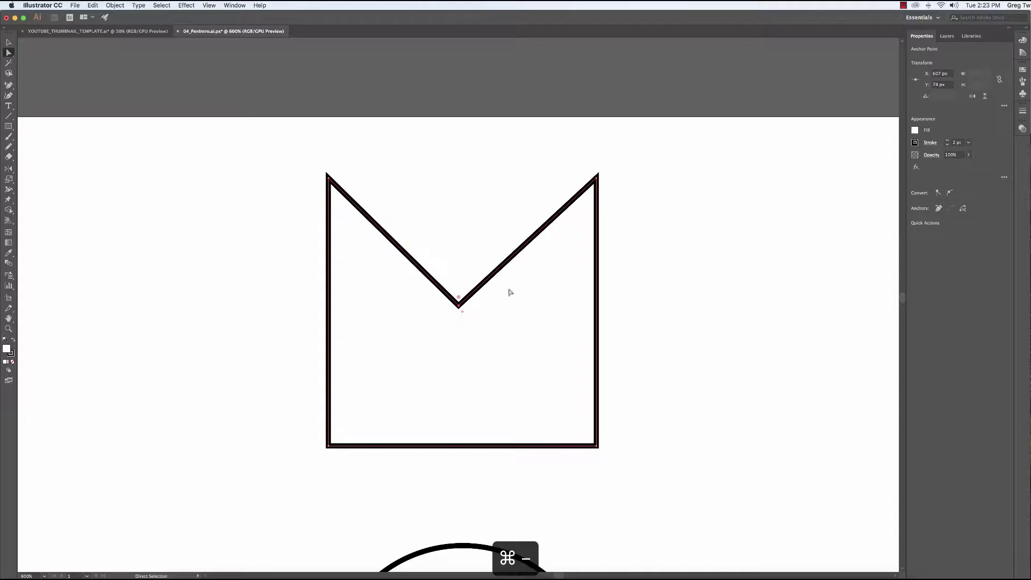
left_click_drag(459, 305, 454, 178)
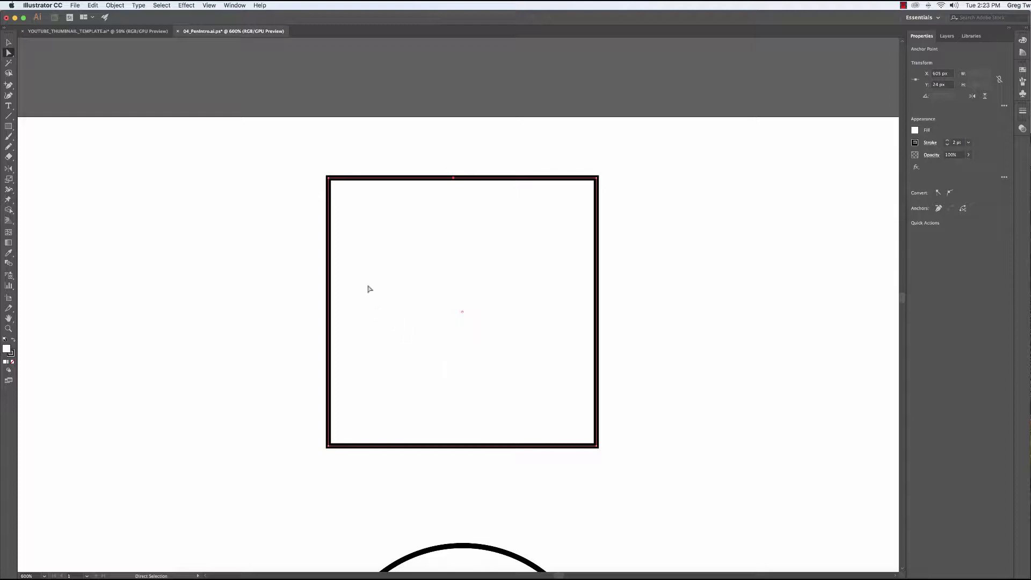
Add two anchor points to the square's right edge, one in the upper part and one in the lower part
key("plus")
left_click(596, 246)
left_click(597, 388)
Move the right edge's upper anchor inward to about X 622, Y 55 px and the lower one outward to about X 710, Y 107 px
left_click(9, 54)
left_click_drag(596, 247, 497, 257)
left_click(597, 388)
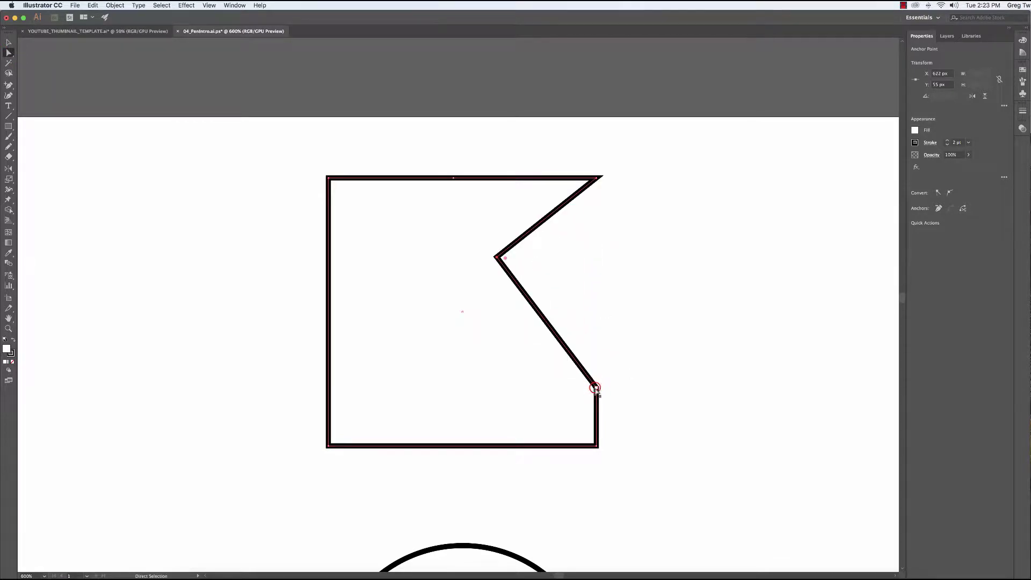
left_click_drag(597, 387, 725, 390)
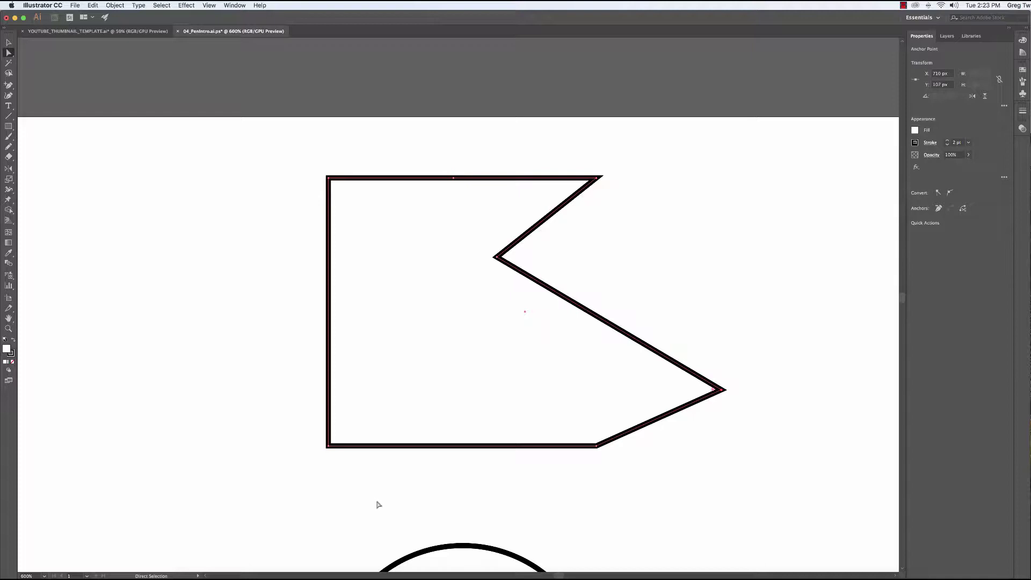
left_click(449, 493)
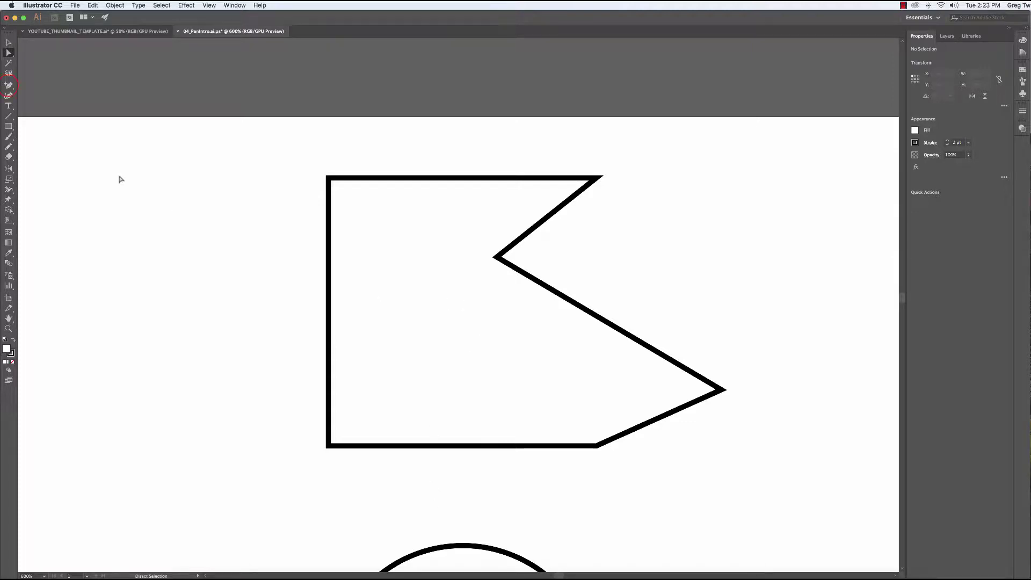
With the Pen tool, add anchor points midway along the shape's short upper-right diagonal and its lower-right slanted edge
left_click(9, 85)
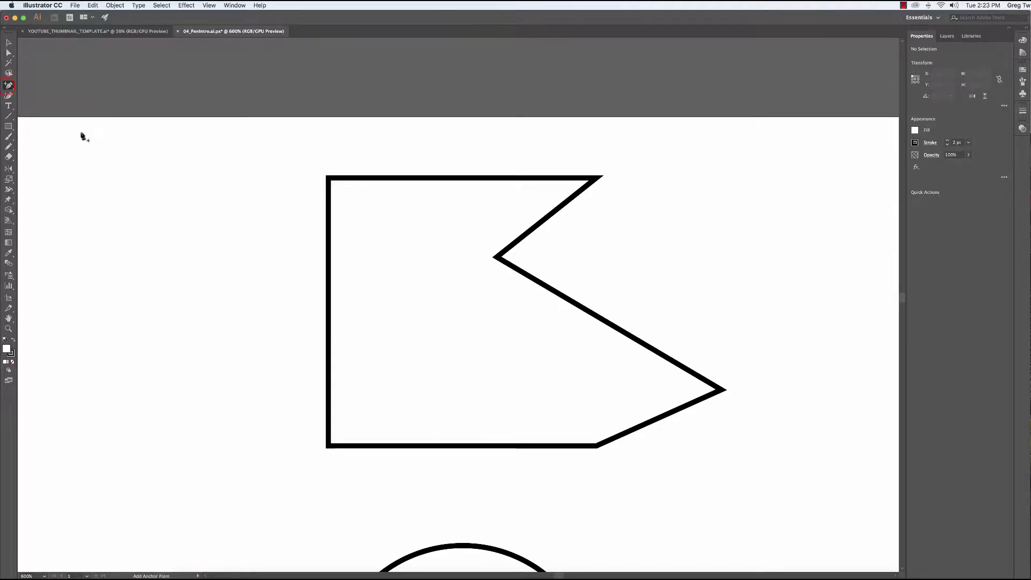
left_click_drag(9, 85, 48, 86)
left_click(548, 378, "super")
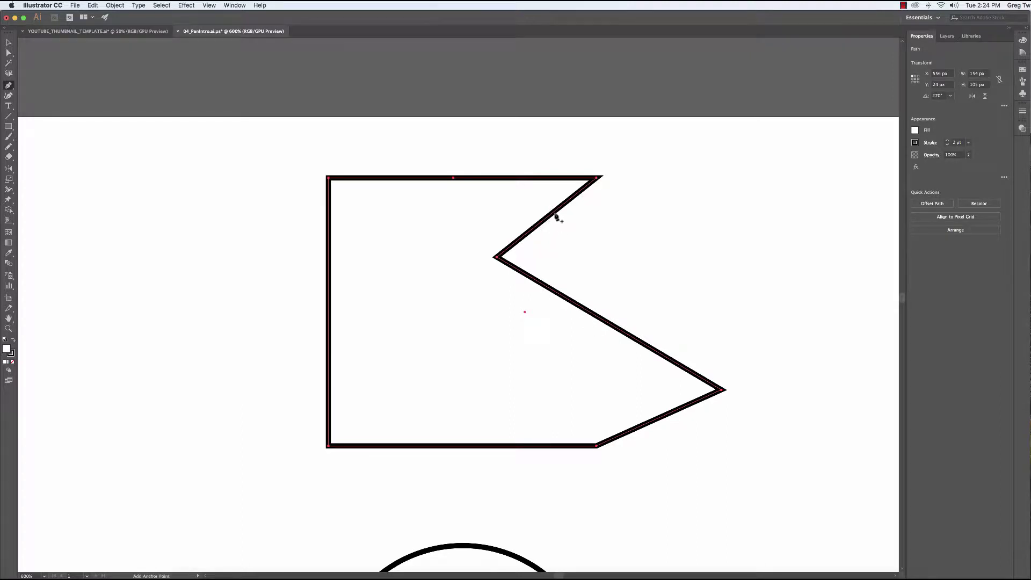
left_click(549, 216)
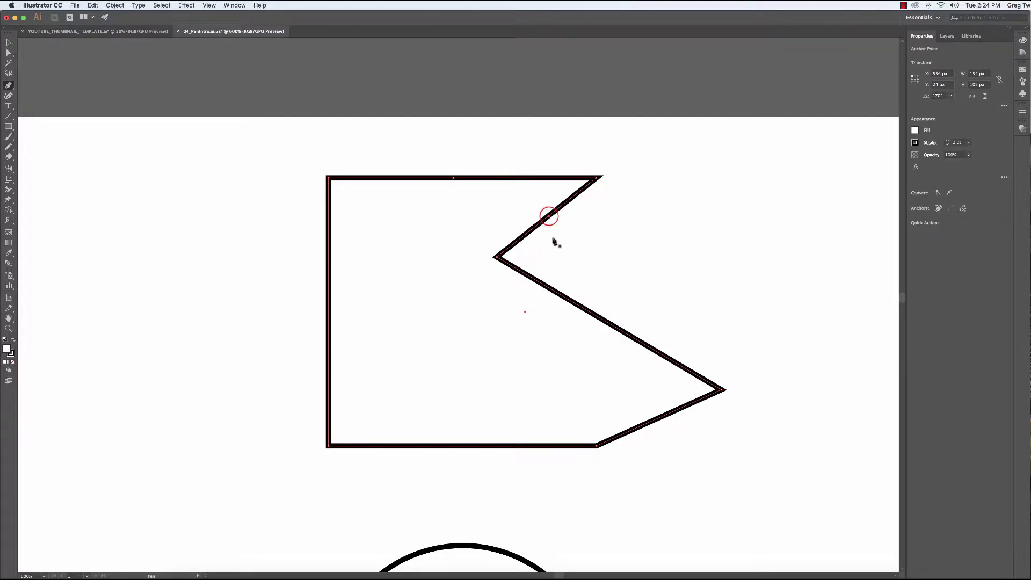
left_click(660, 417)
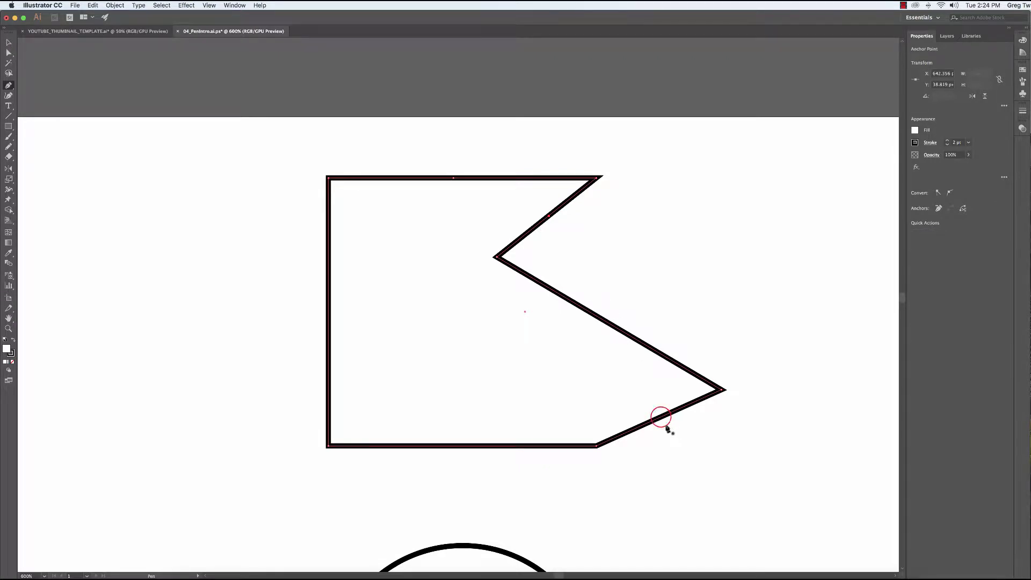
left_click(456, 447)
left_click(457, 448)
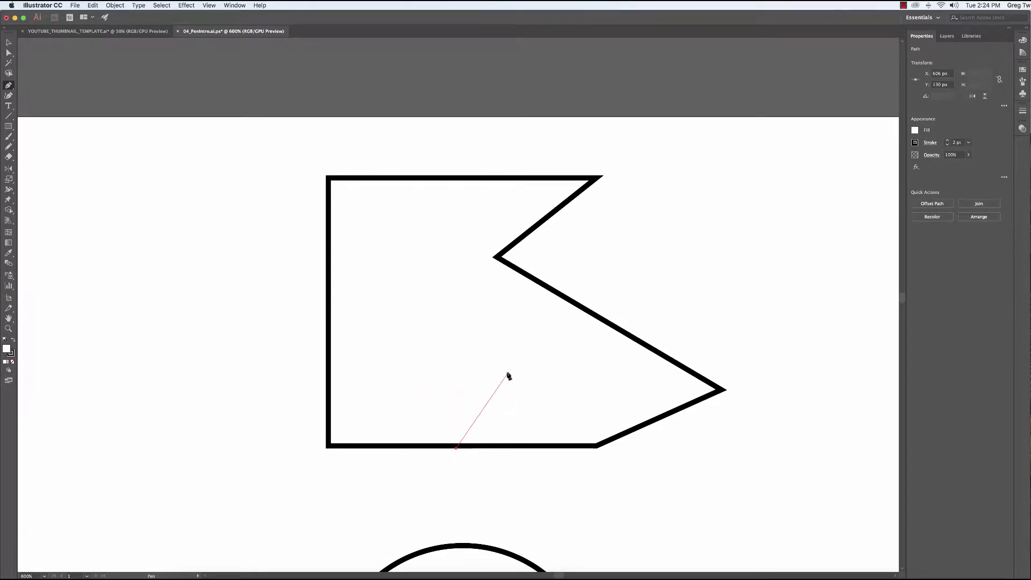
key("Escape")
left_click(494, 371, "super")
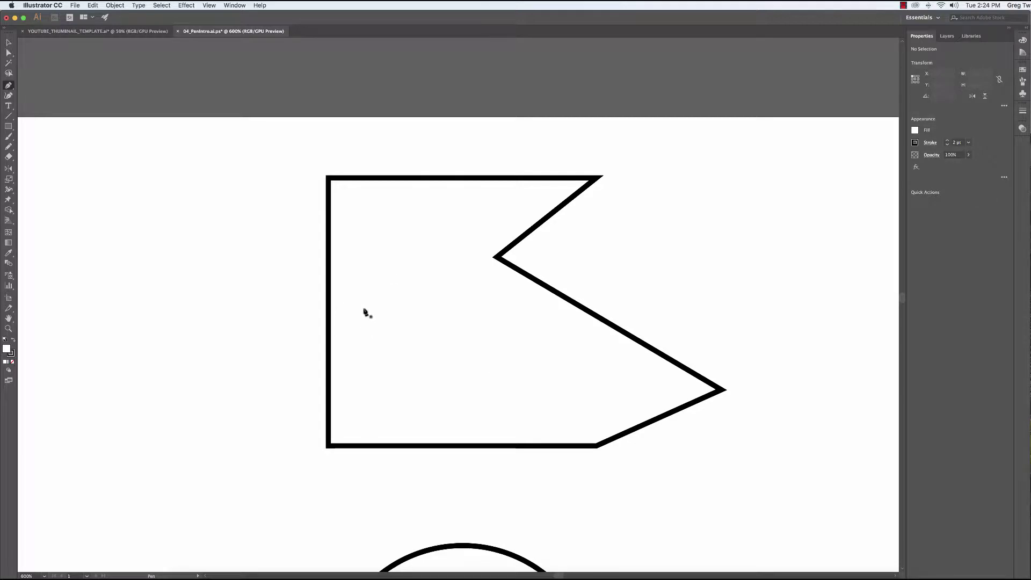
Add an anchor point to the middle of the shape's bottom edge and raise it to about X 605, Y 118 px
left_click(453, 363, "super")
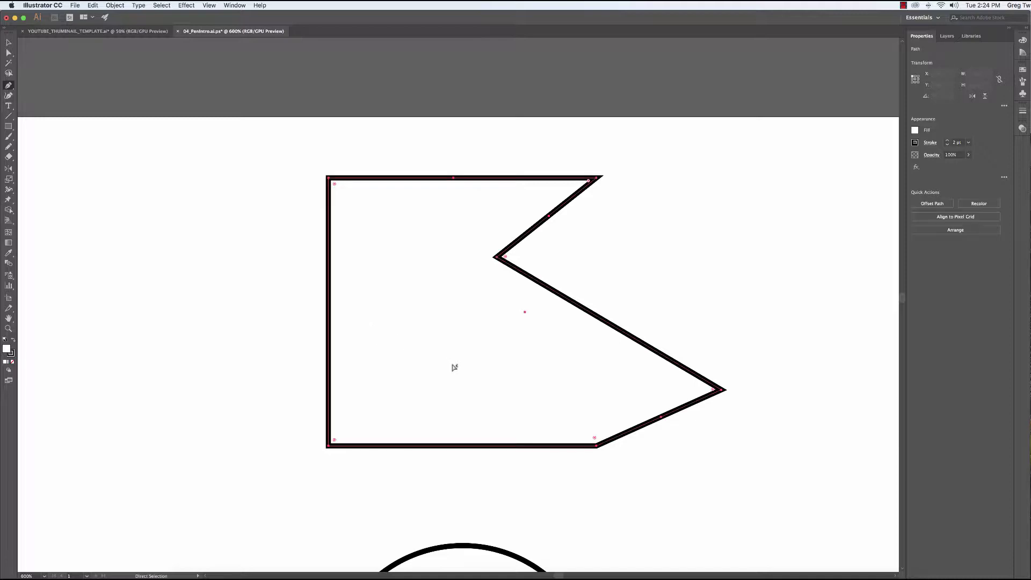
left_click(458, 445)
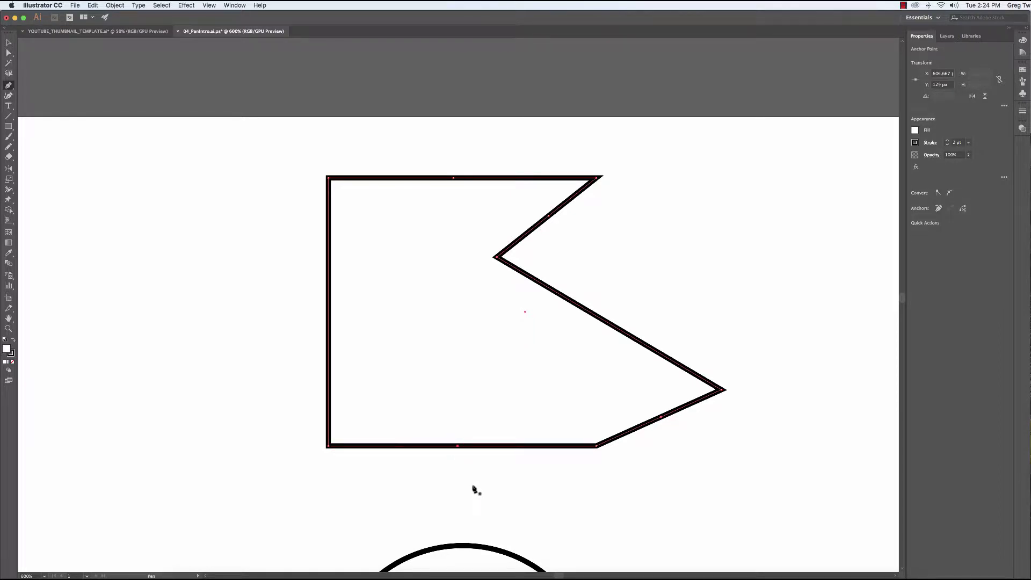
left_click(9, 52)
left_click(457, 445)
left_click_drag(457, 445, 453, 417)
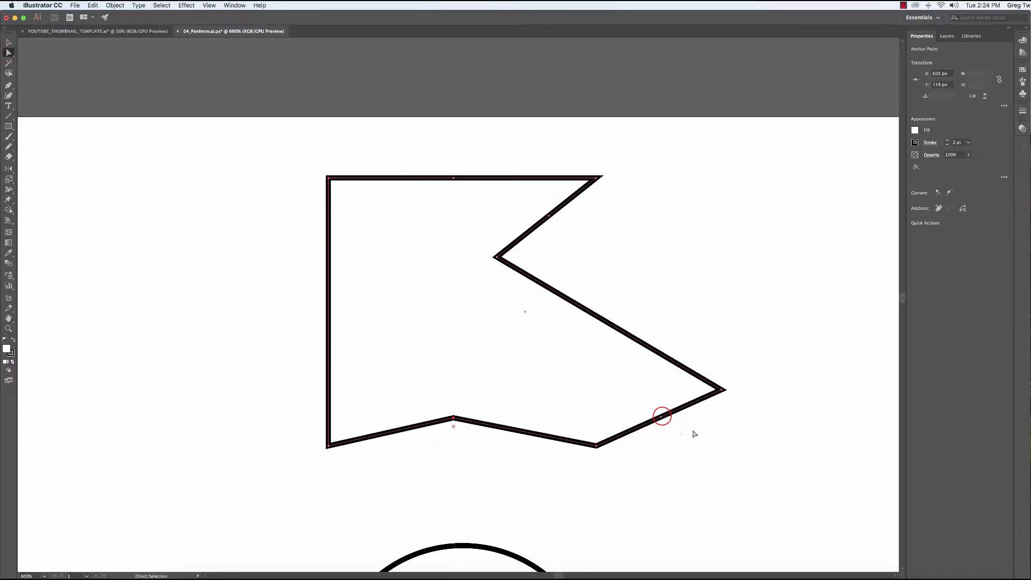
Move the lower-right edge's middle anchor outward to about X 693, Y 123 px and the upper diagonal's middle anchor to about X 633, Y 34 px
left_click_drag(662, 415, 678, 430)
left_click(548, 216)
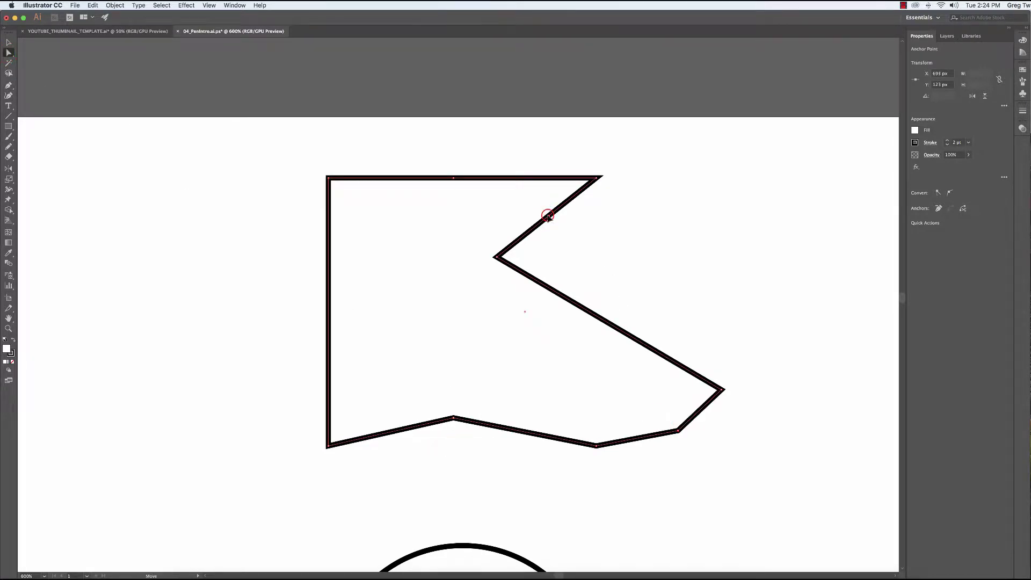
left_click_drag(548, 215, 525, 203)
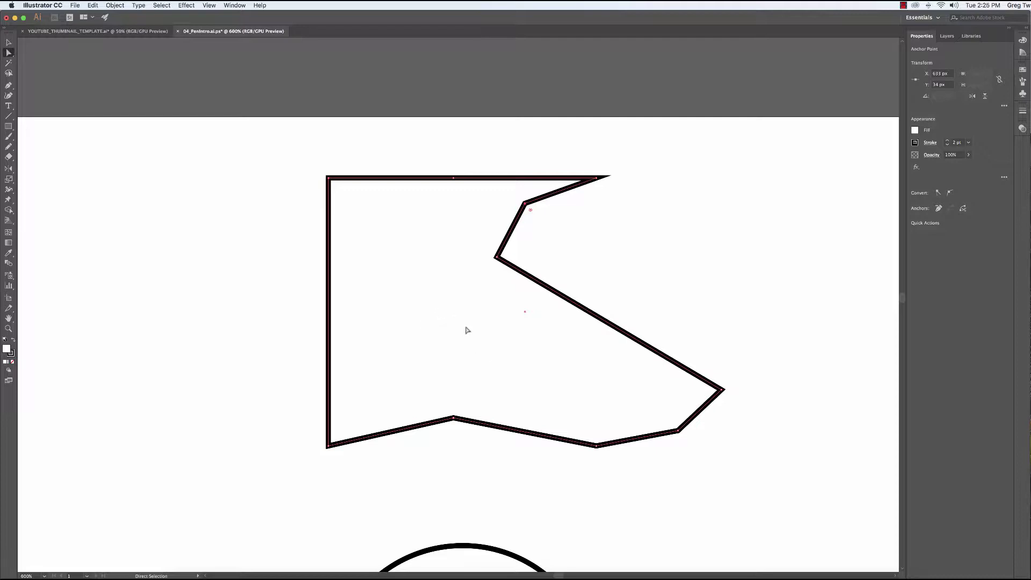
Remove the right, left and top anchor points of the black circle with the Delete Anchor Point tool
left_click(8, 85)
left_click(8, 86)
left_click(8, 86)
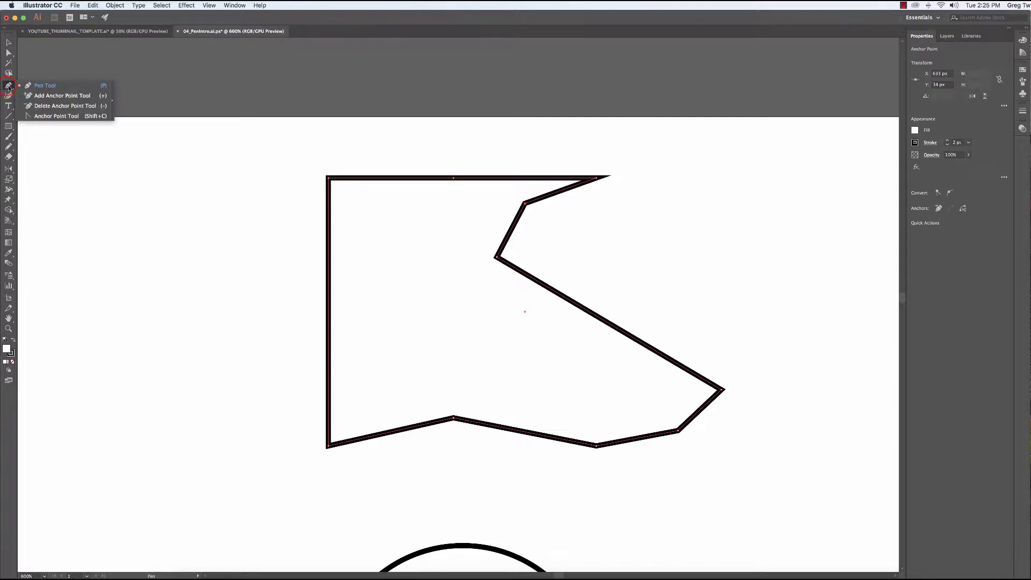
left_click(7, 87)
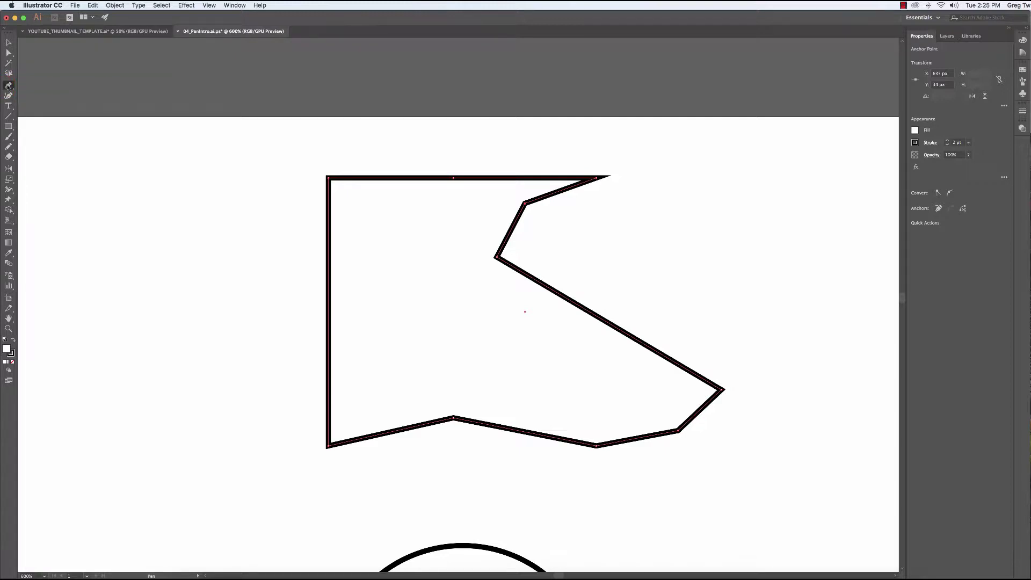
left_click(8, 86)
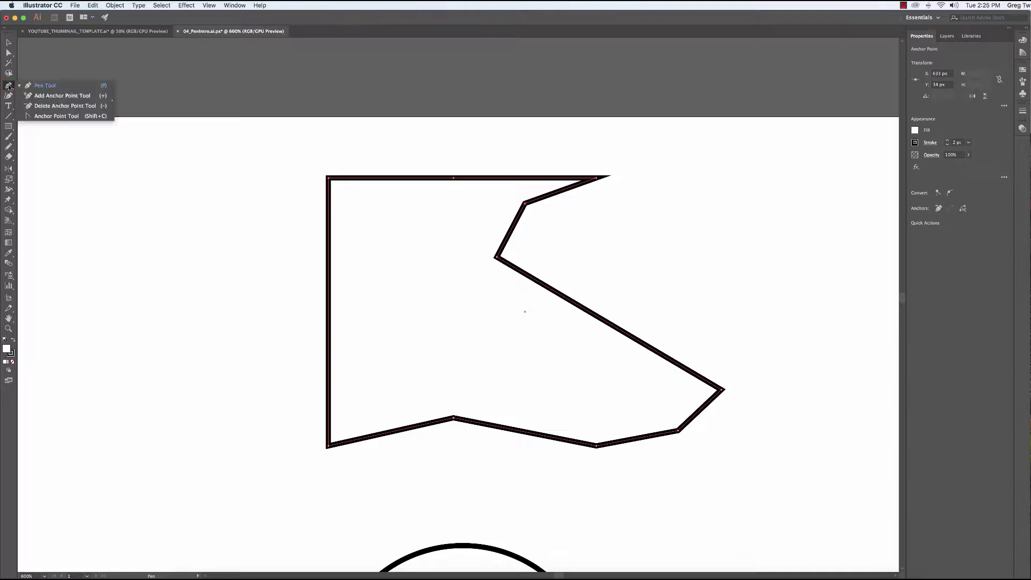
left_click(38, 108)
left_click_drag(676, 455, 672, 126)
left_click_drag(617, 292, 608, 275)
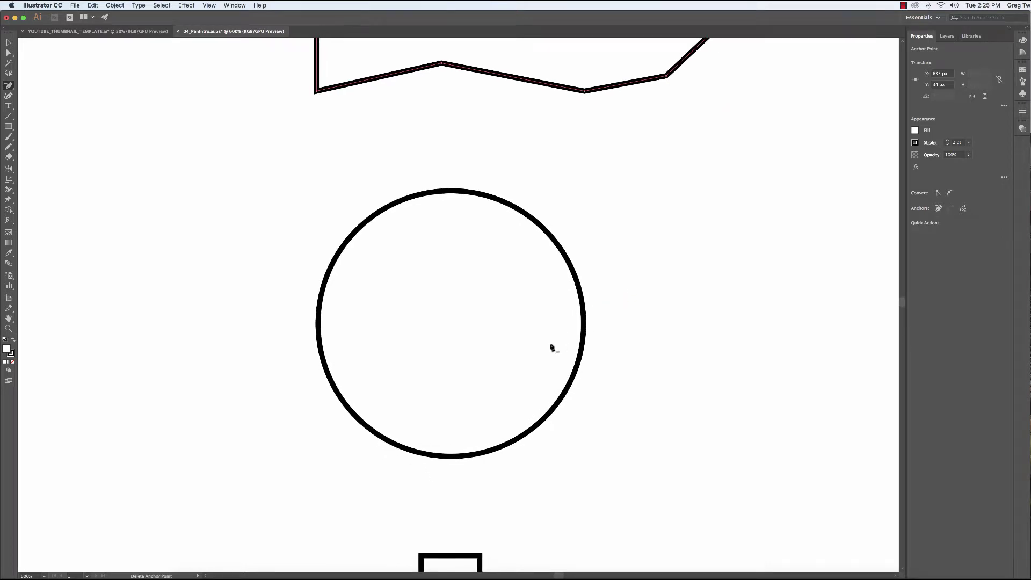
left_click(507, 346, "super")
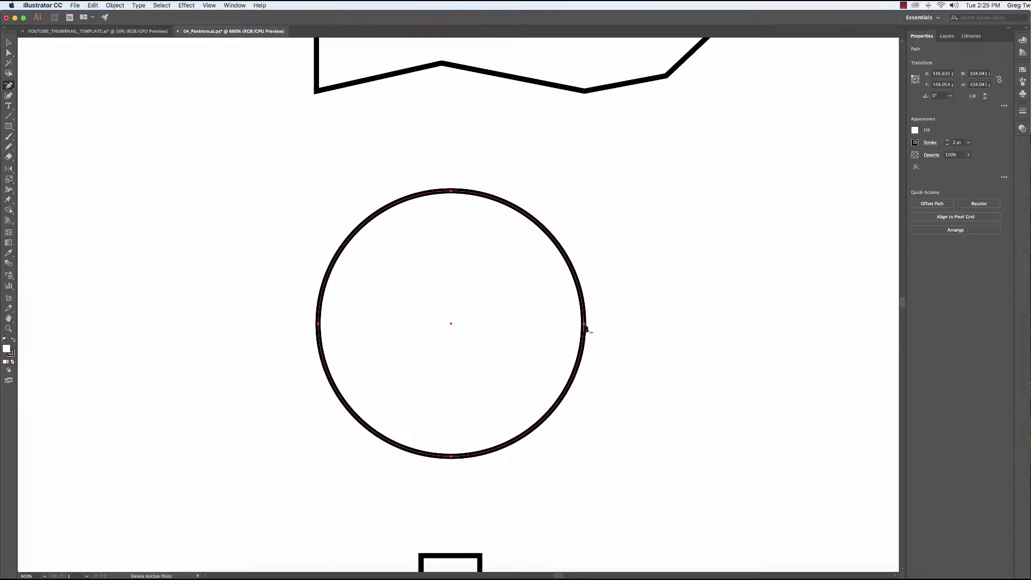
left_click(585, 324)
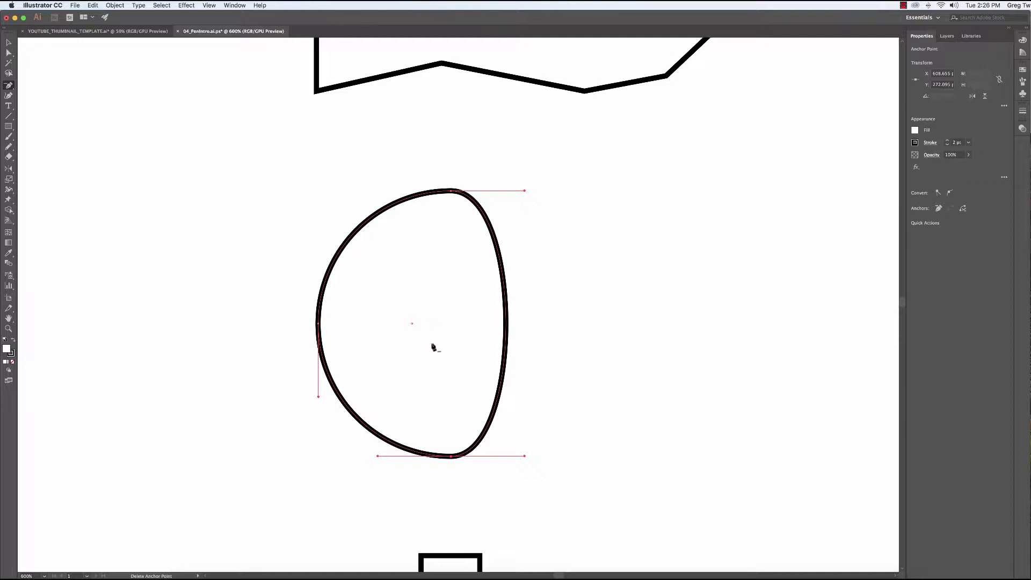
left_click(317, 324)
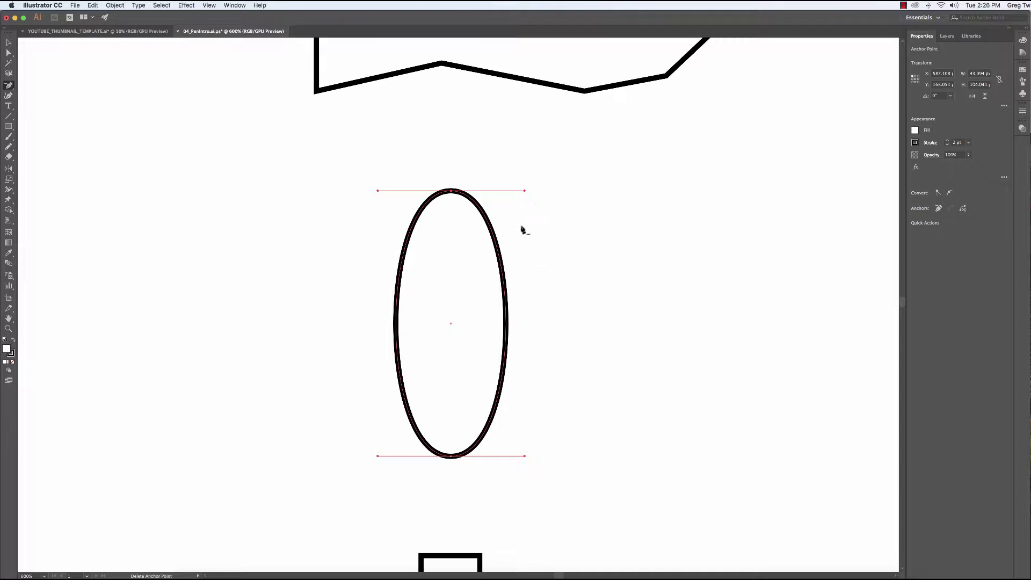
left_click(450, 191)
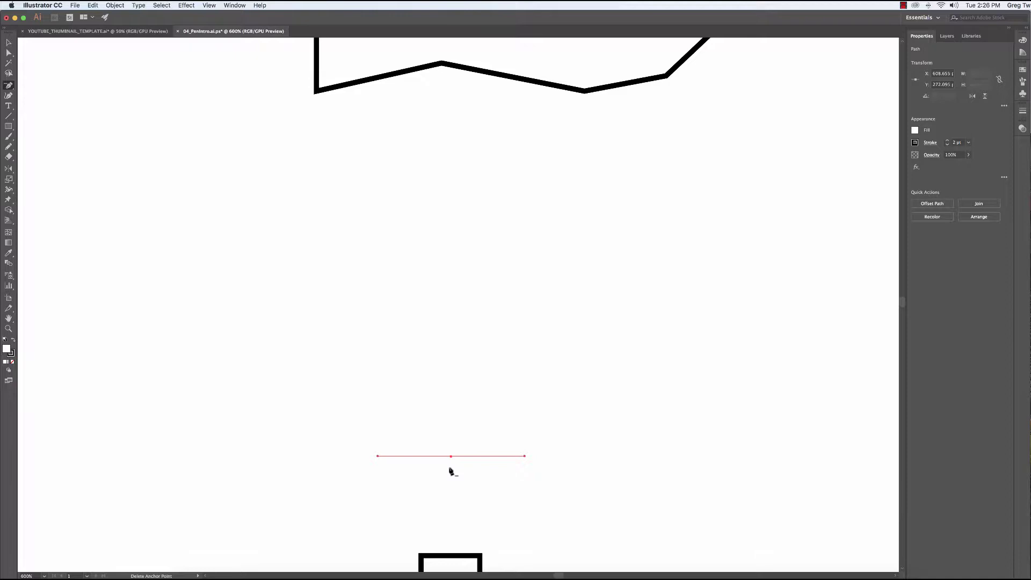
Undo the three anchor point deletions on the circle
key("super+z")
key("super+z")
key("super+z")
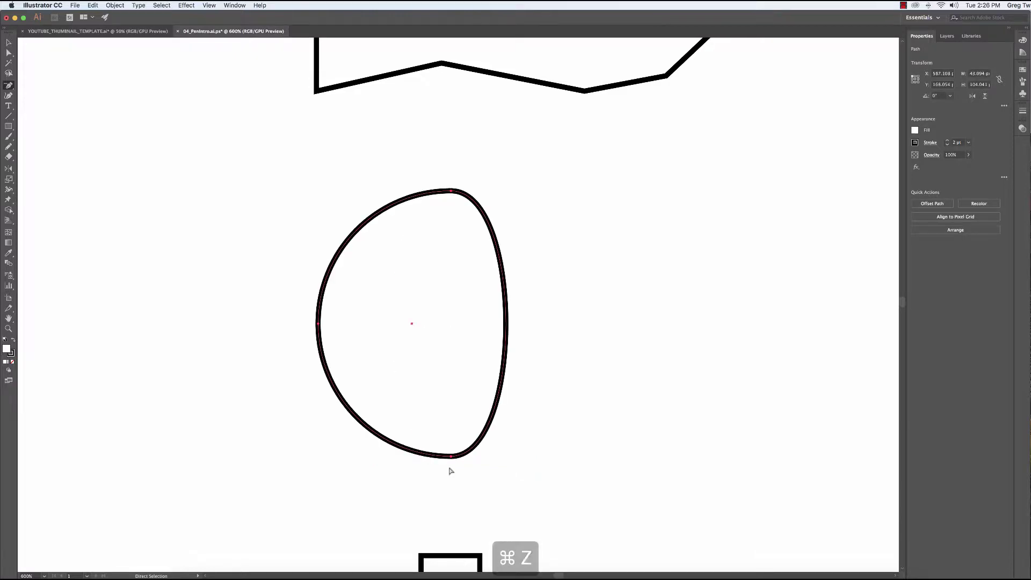
Delete both outer corner anchor points of the black cross's top arm and bottom arm, leaving each arm's middle anchor as a pointed tip
left_click_drag(520, 504, 534, 138)
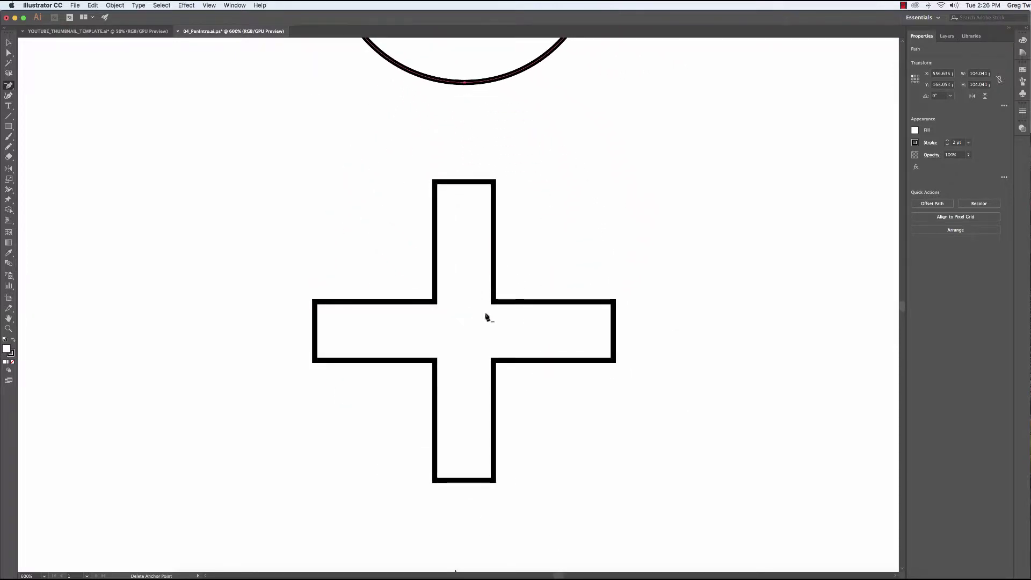
key("super")
left_click(465, 344, "super")
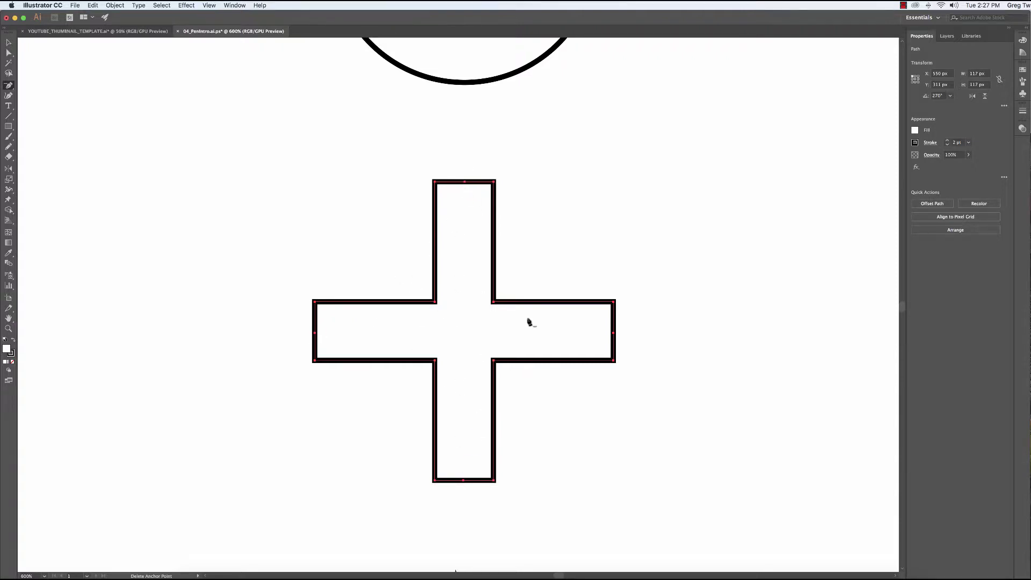
left_click(436, 182)
left_click(495, 181)
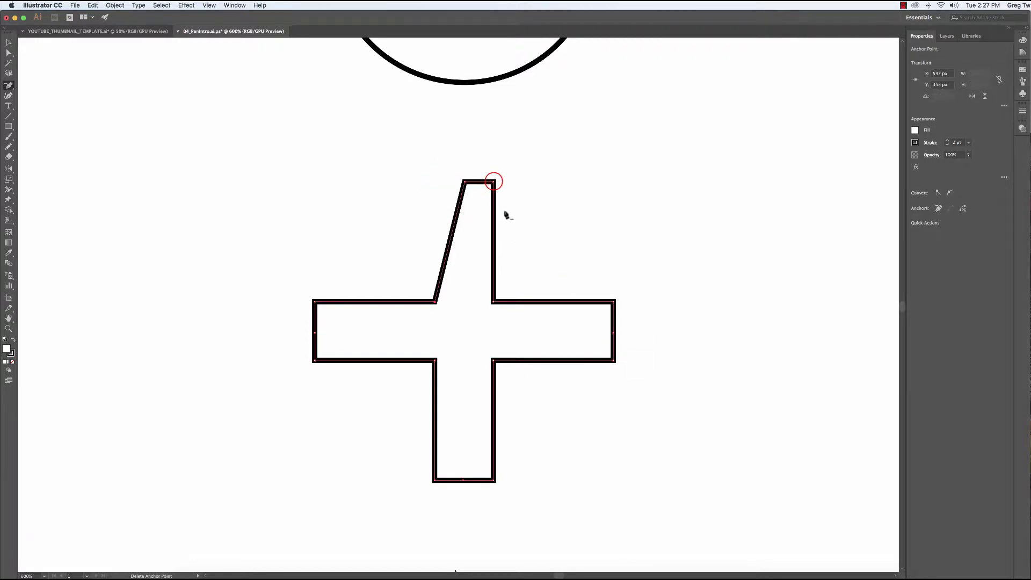
left_click(493, 480)
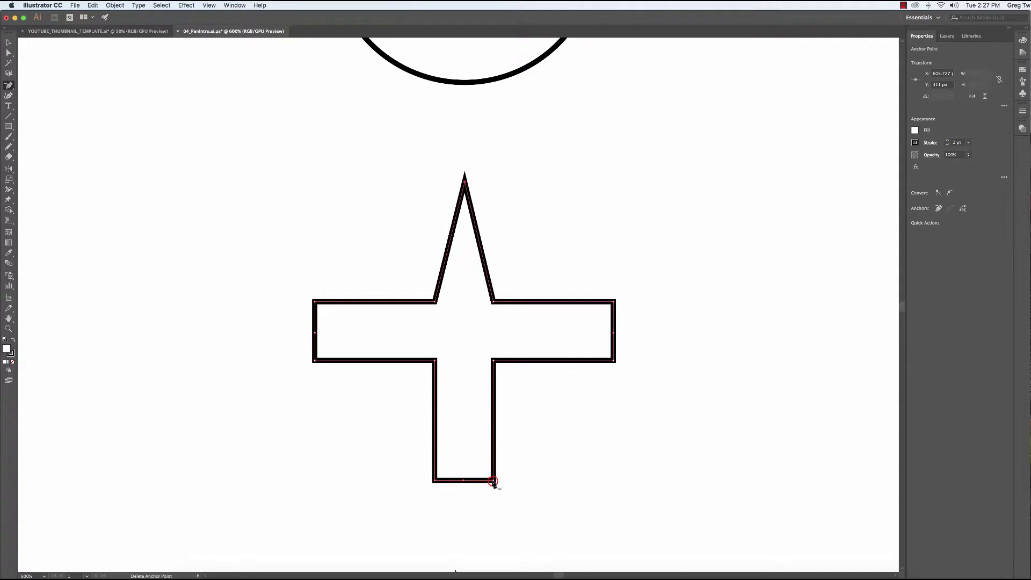
left_click(435, 479)
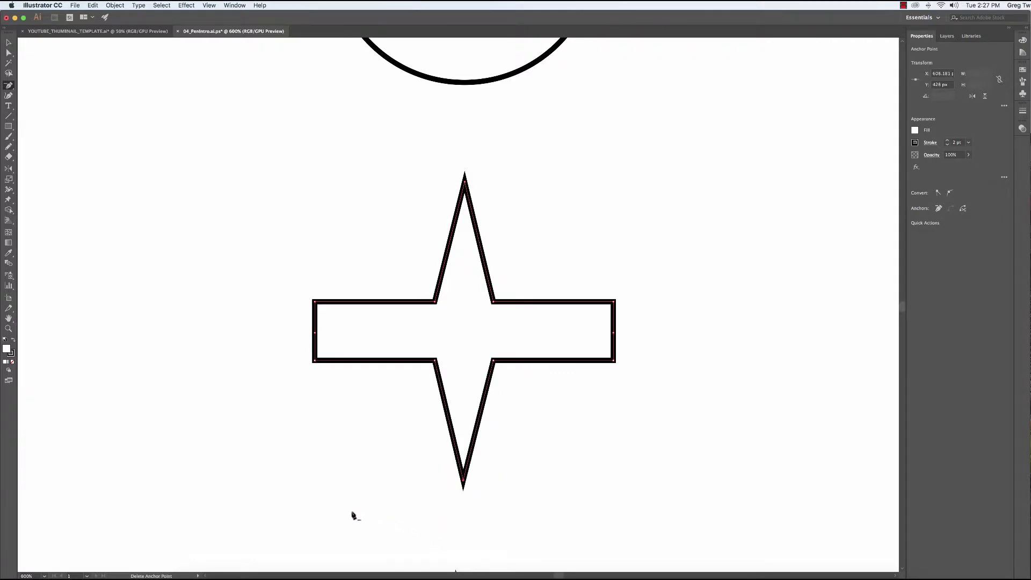
Delete both outer corner anchor points of the cross's left arm and right arm, leaving each arm's middle anchor as a pointed tip
left_click(316, 303)
left_click(313, 359)
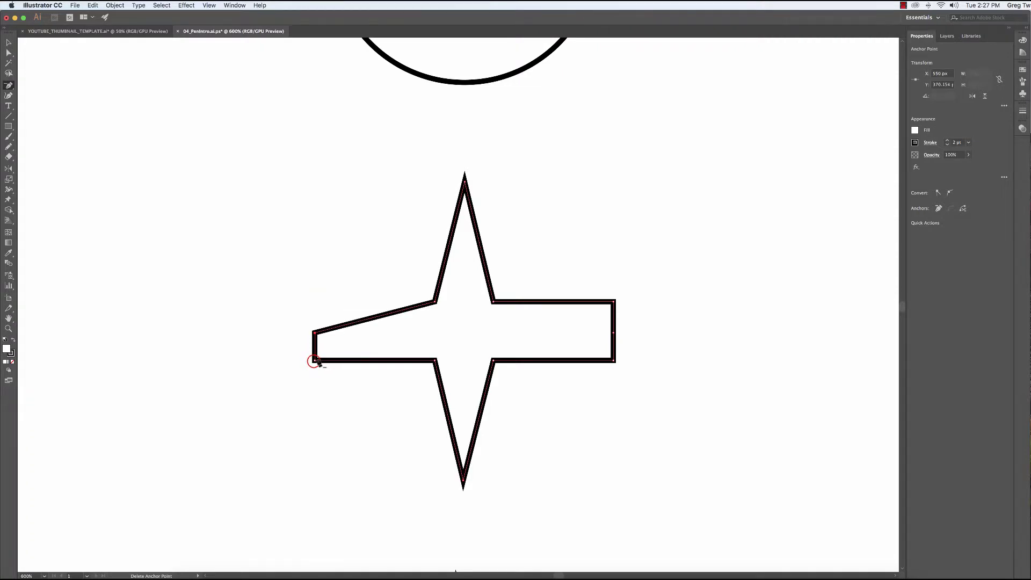
left_click(614, 360)
left_click(614, 302)
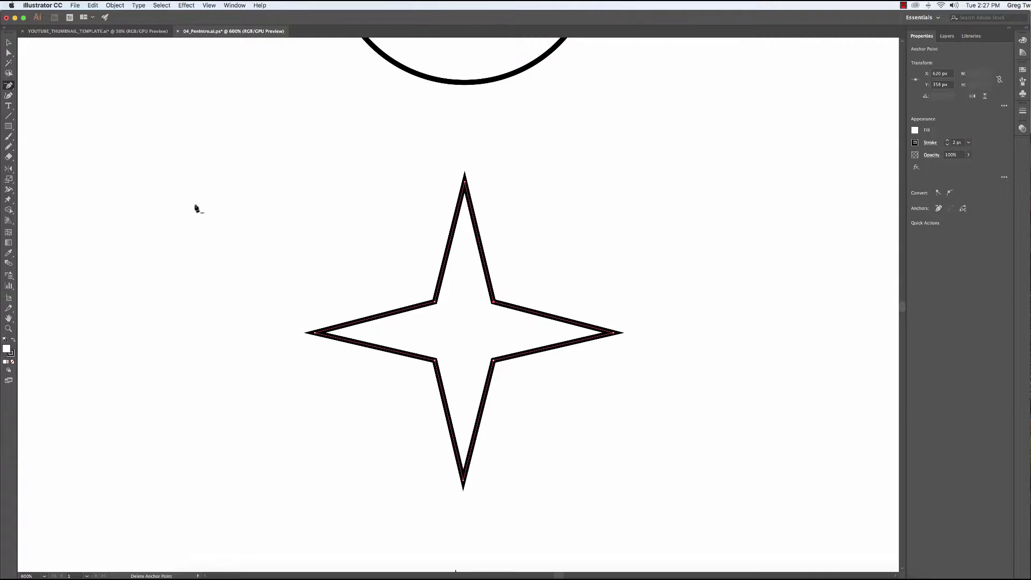
left_click(8, 86)
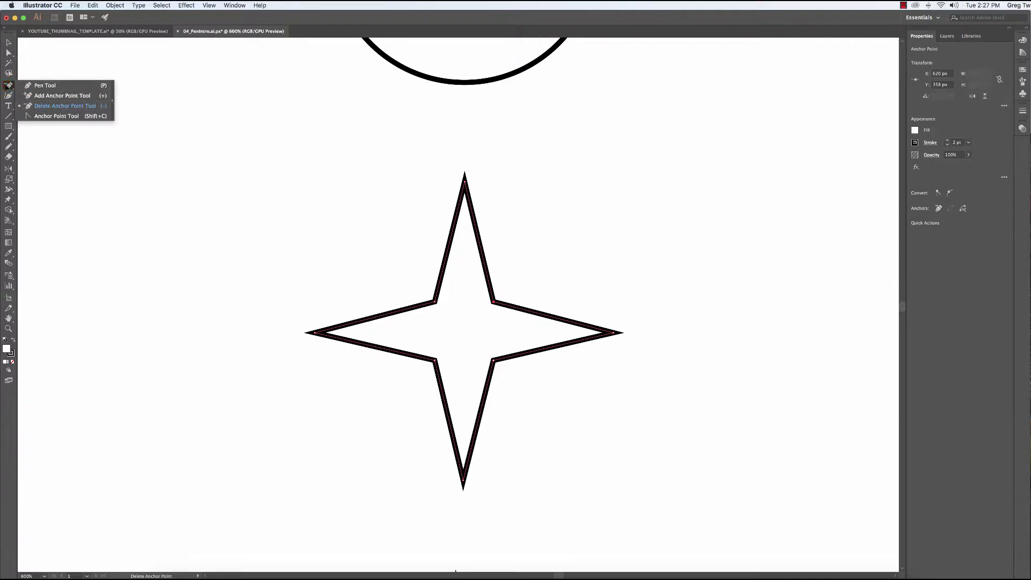
left_click(64, 106)
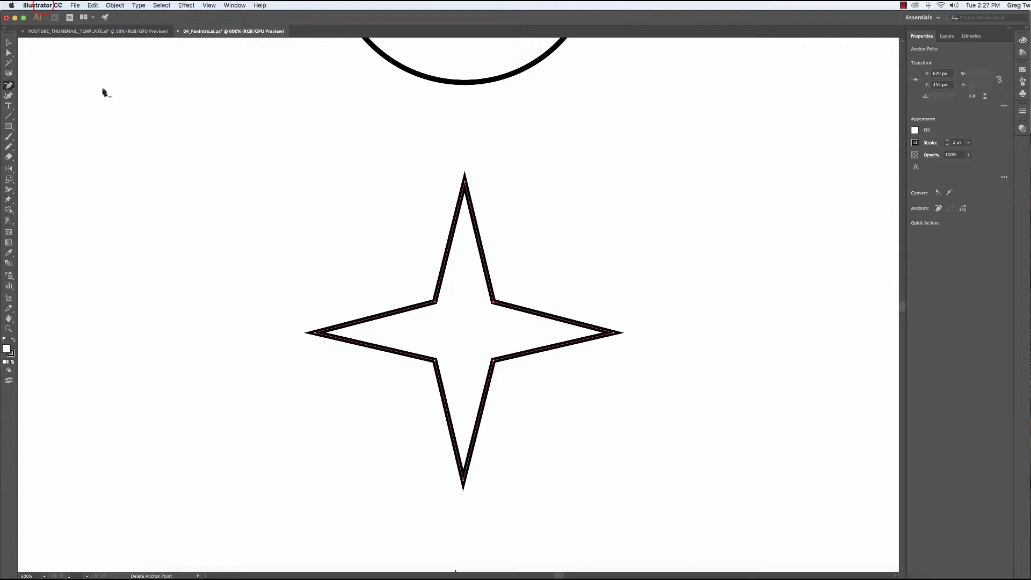
Examine the Disable Auto Add/Delete option in the General preferences and the Tolerance setting under Selection & Anchor Display, and discard any changes
left_click(43, 6)
mouse_move(51, 33)
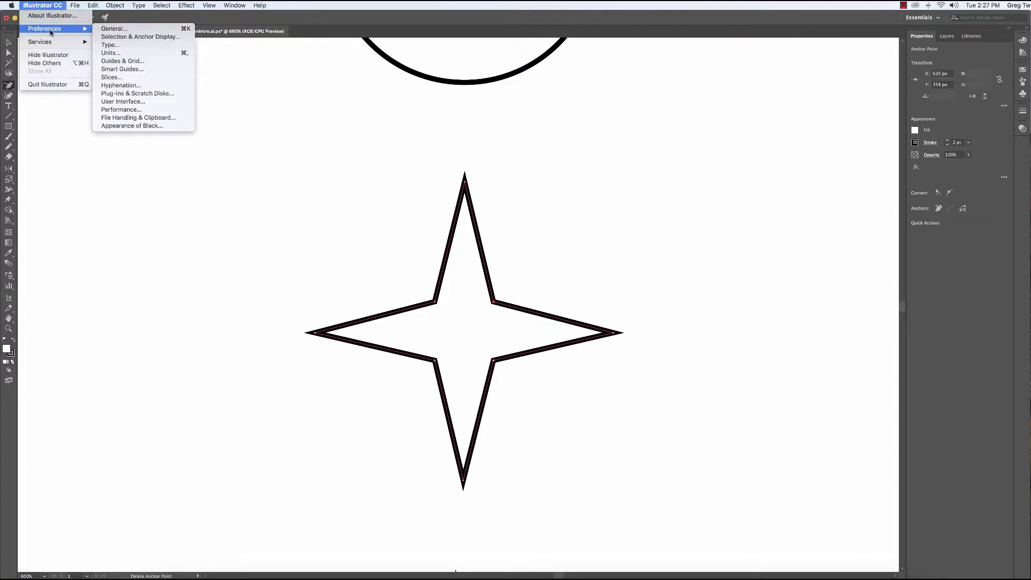
left_click(111, 31)
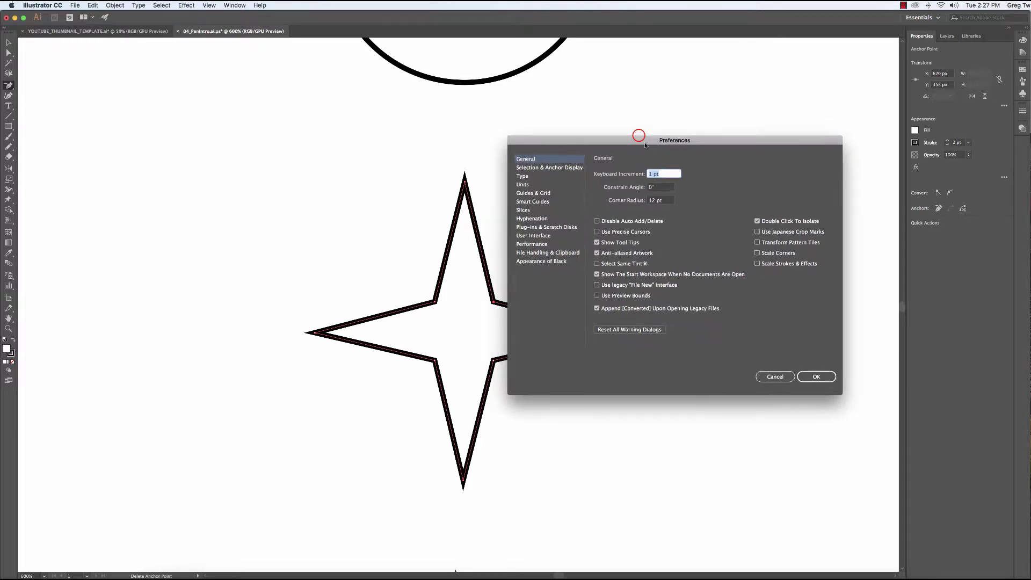
left_click_drag(639, 135, 737, 197)
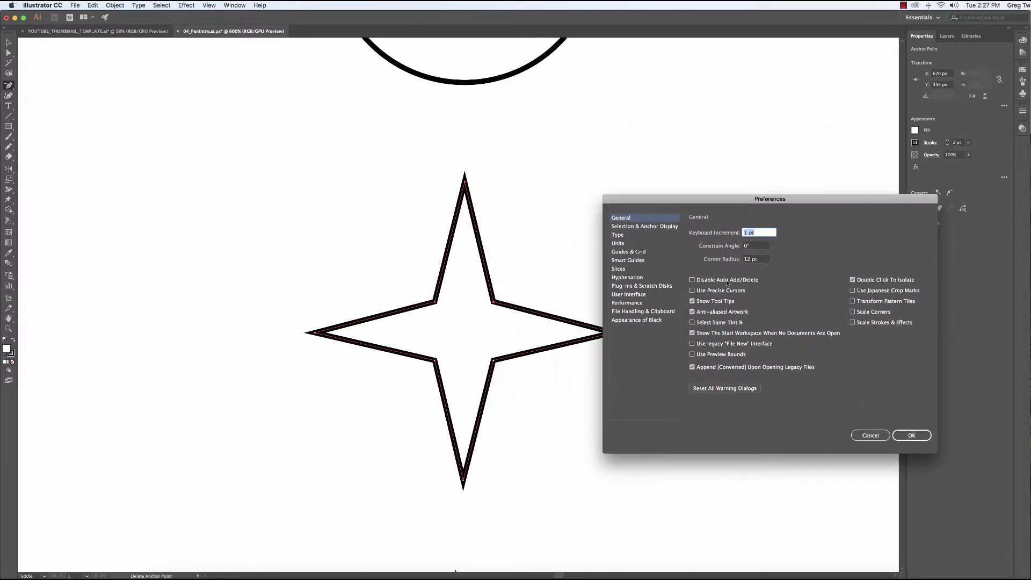
left_click(692, 280)
left_click(665, 227)
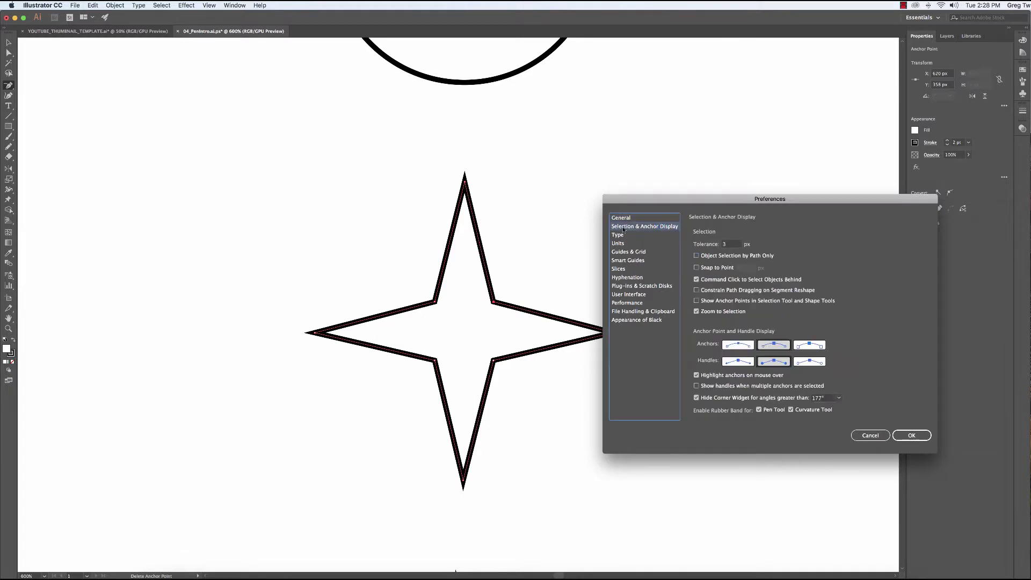
left_click(731, 245)
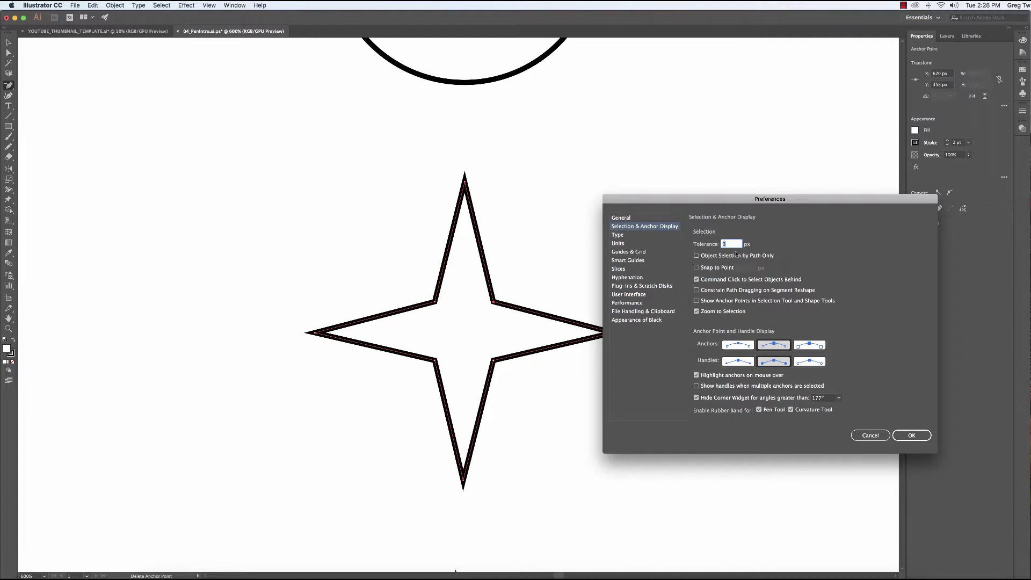
left_click(871, 436)
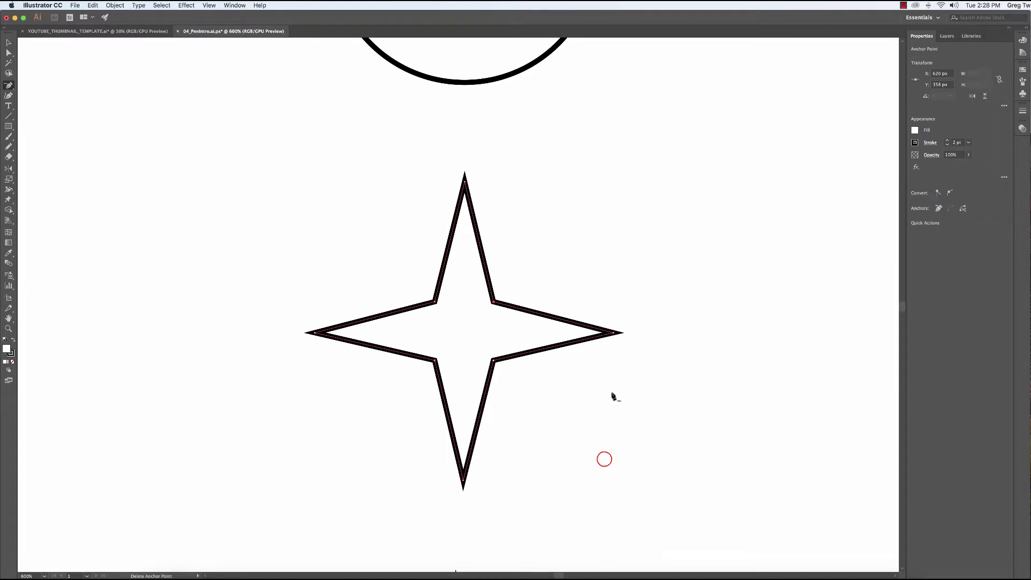
Switch to the Anchor Point tool and select the four-pointed star at the bottom of the artboard
left_click_drag(604, 458, 637, 127)
left_click_drag(673, 333, 635, 257)
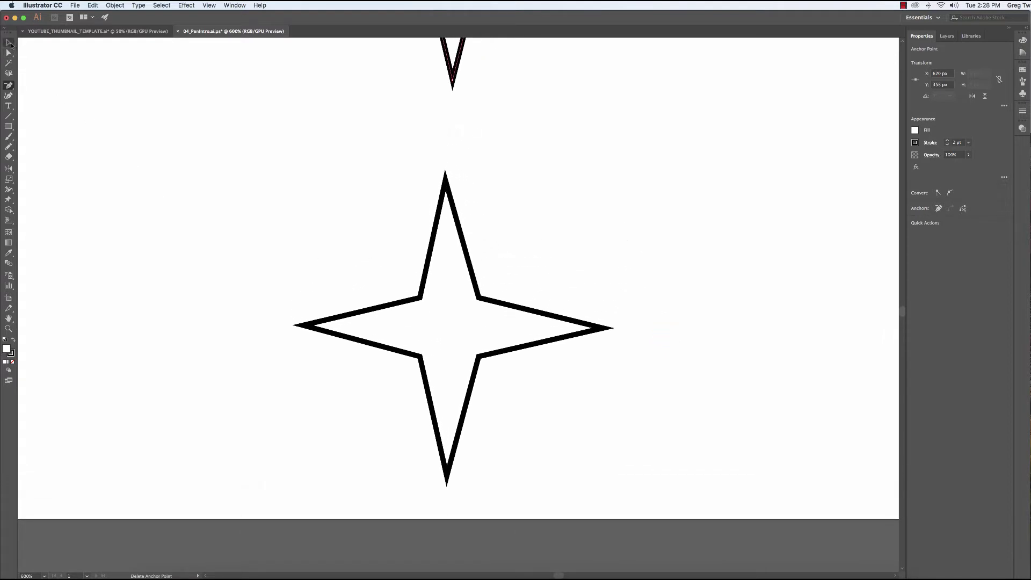
left_click(9, 84)
left_click(7, 86)
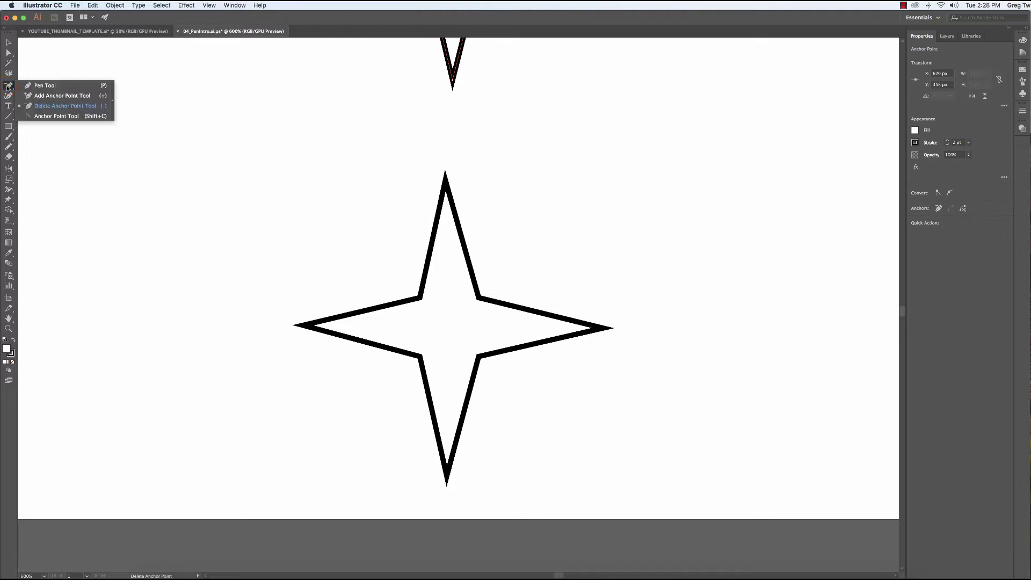
left_click(58, 118)
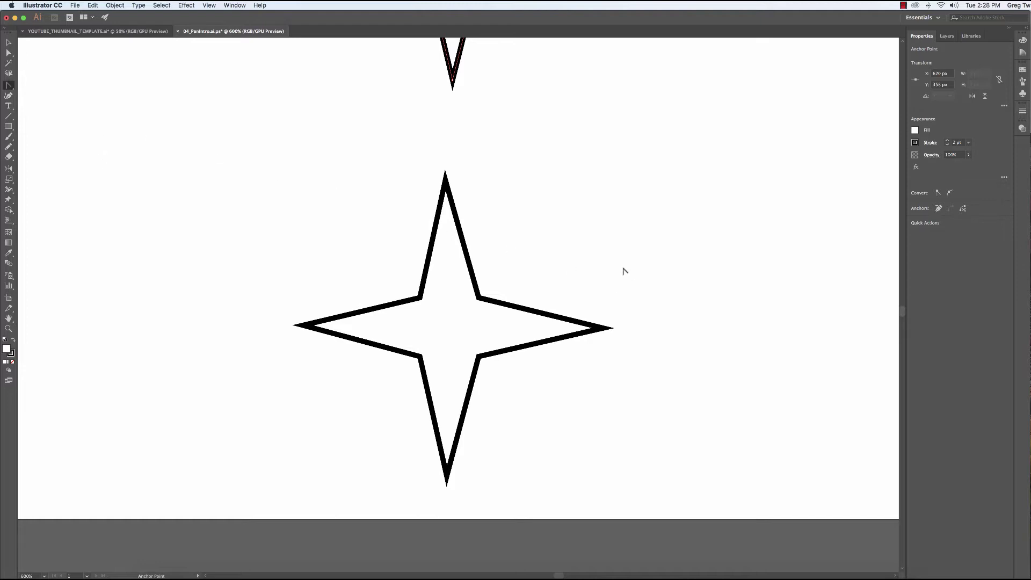
left_click(485, 333, "super")
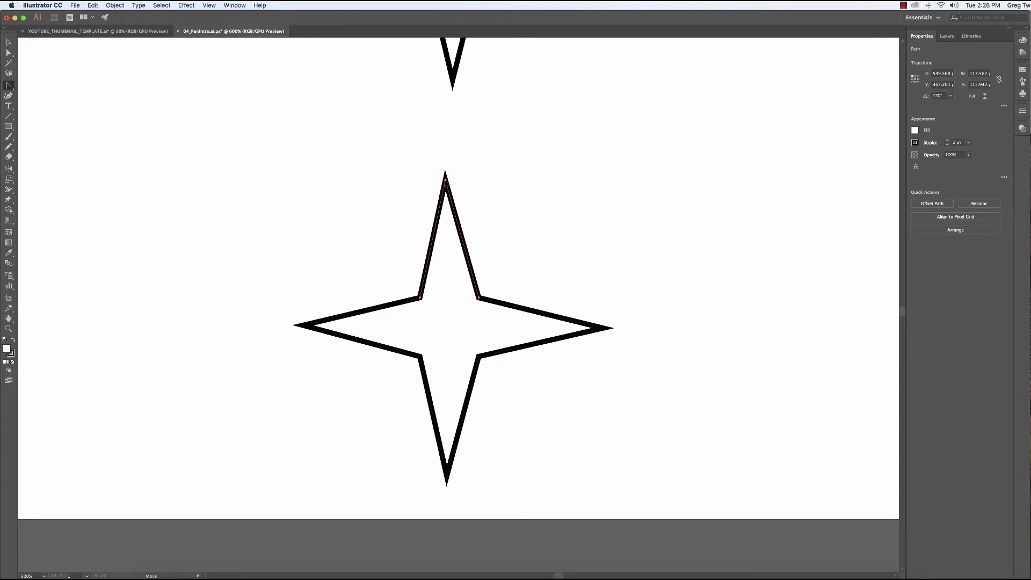
Try to twist the star's top tip into a crossed loop by reversing its curve handles, and undo the conversion
left_click_drag(445, 180, 533, 184)
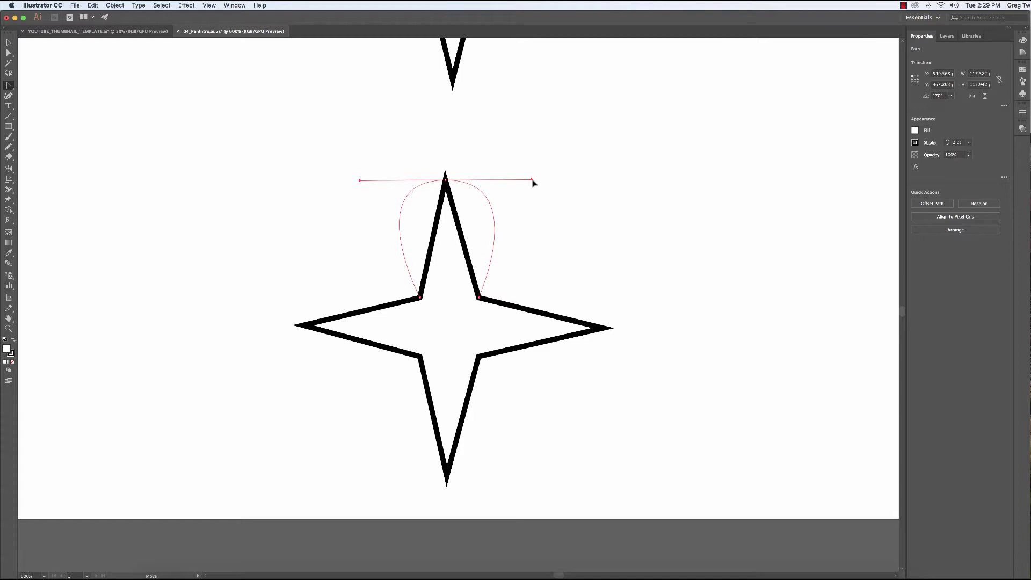
left_click_drag(534, 183, 333, 180)
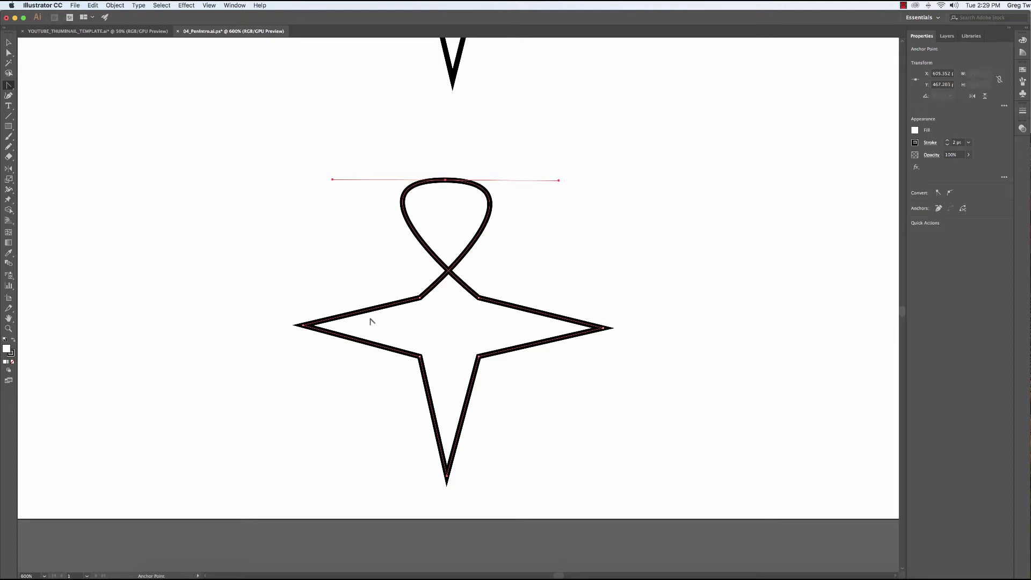
key("super+z")
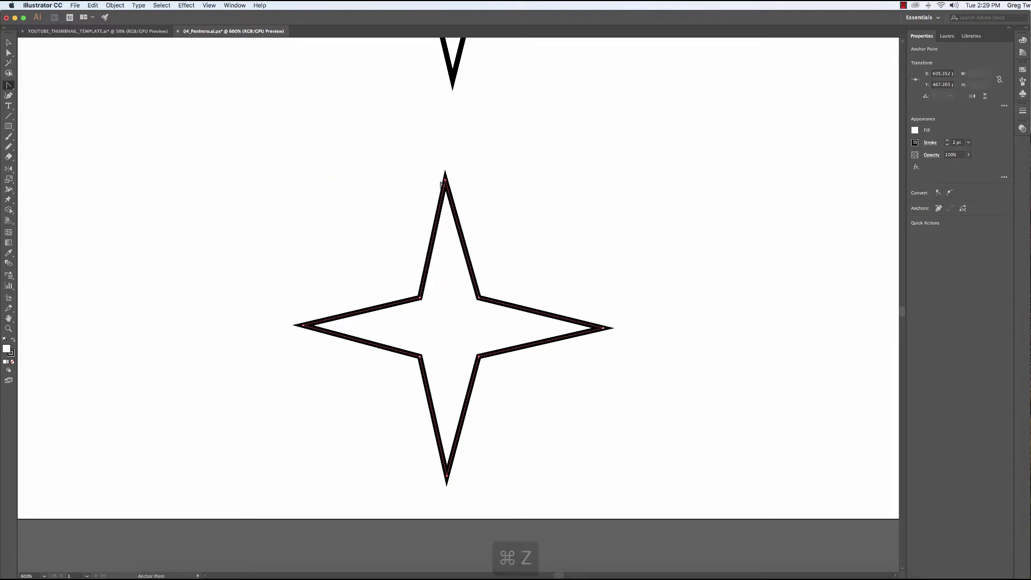
Convert the star's four outer tips and four inner corners to smooth points by pulling out curve handles
left_click_drag(445, 178, 518, 181)
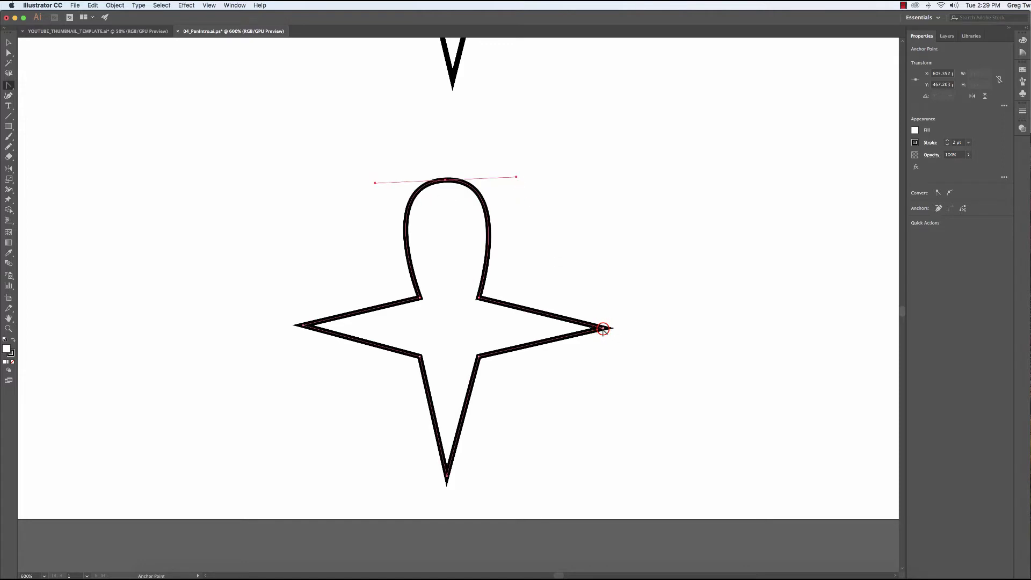
left_click_drag(604, 327, 601, 402)
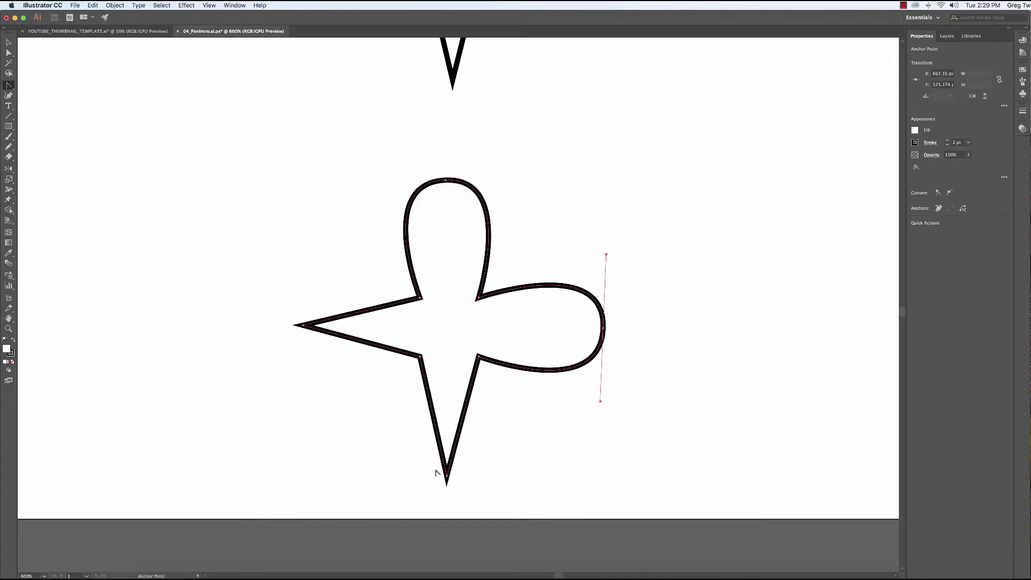
left_click_drag(446, 477, 356, 476)
left_click_drag(303, 325, 304, 258)
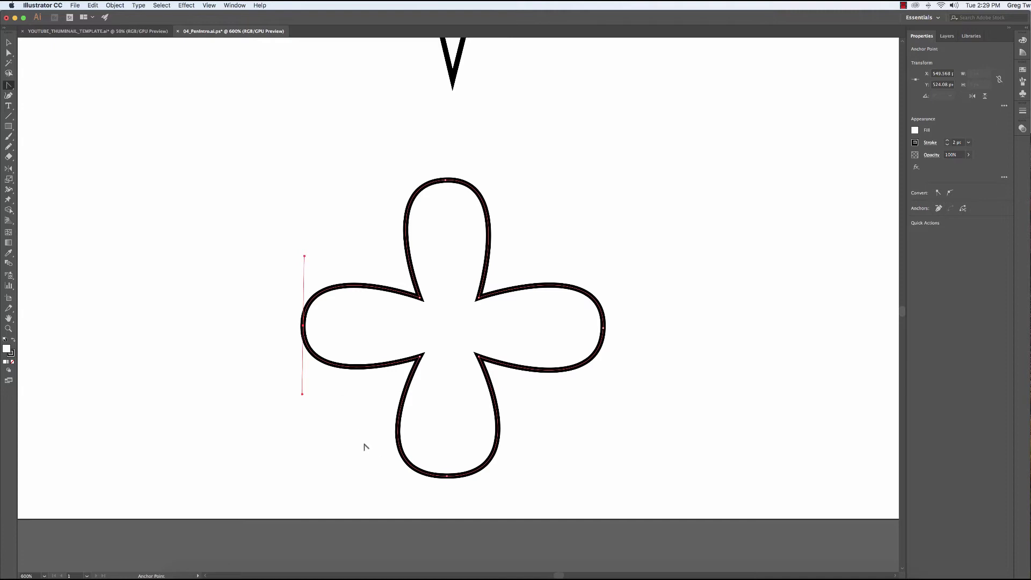
left_click_drag(421, 297, 386, 318)
left_click(421, 357)
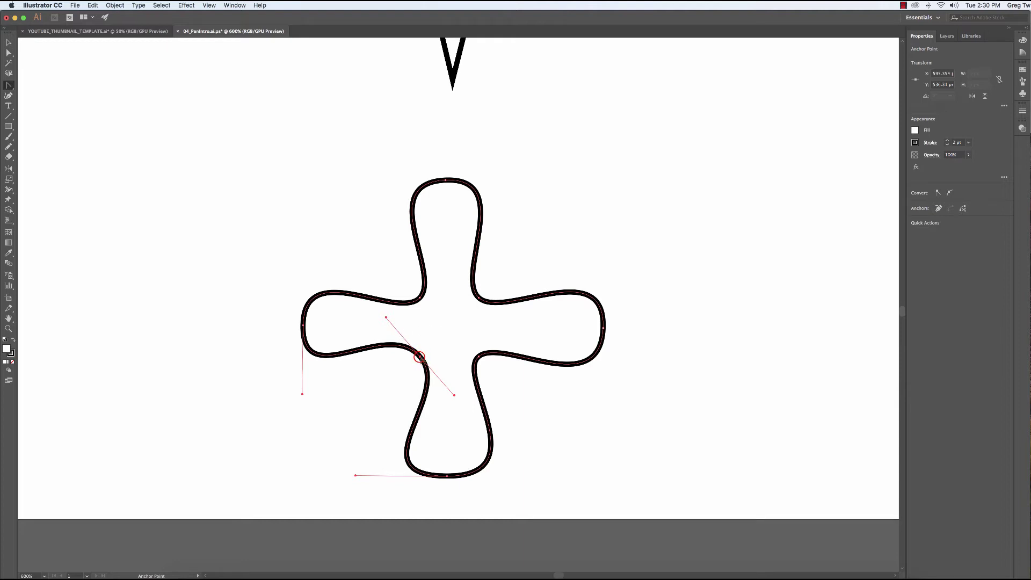
Convert all the star's smooth anchor points, outer tips and inner ones, back to corner points with the Anchor Point tool
left_click(420, 357)
left_click(302, 325)
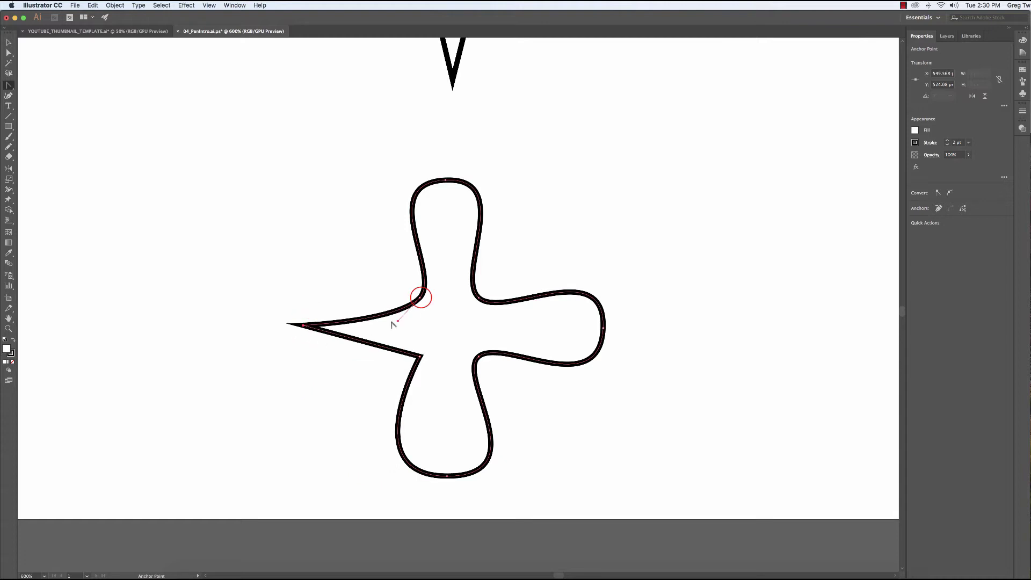
left_click(421, 297)
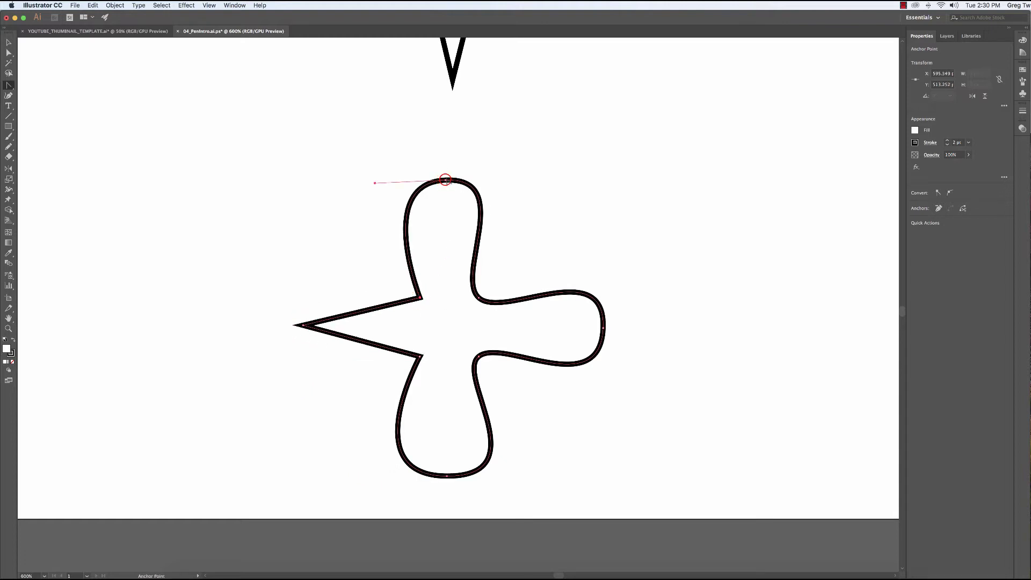
left_click(446, 179)
left_click(479, 297)
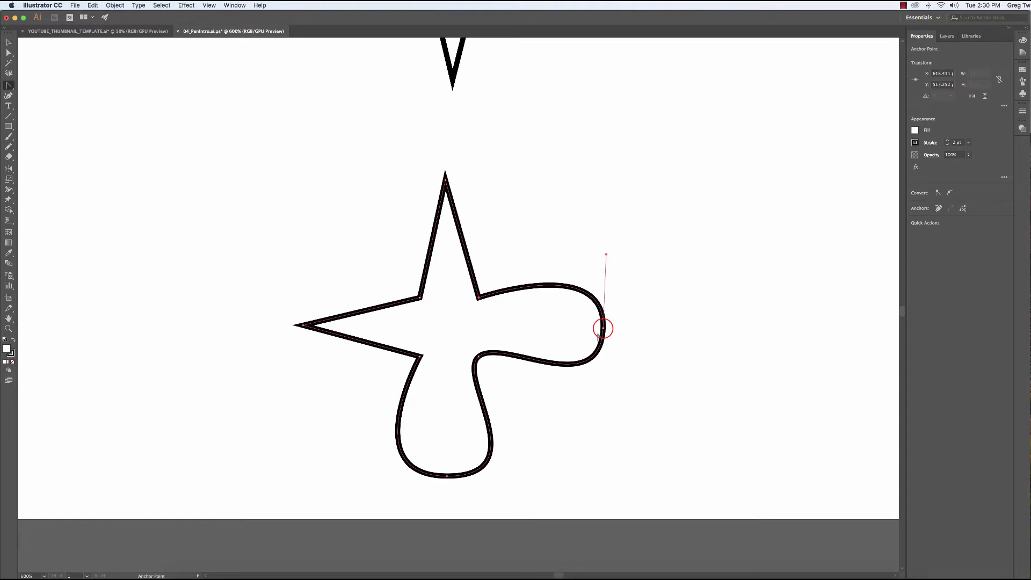
left_click(604, 327)
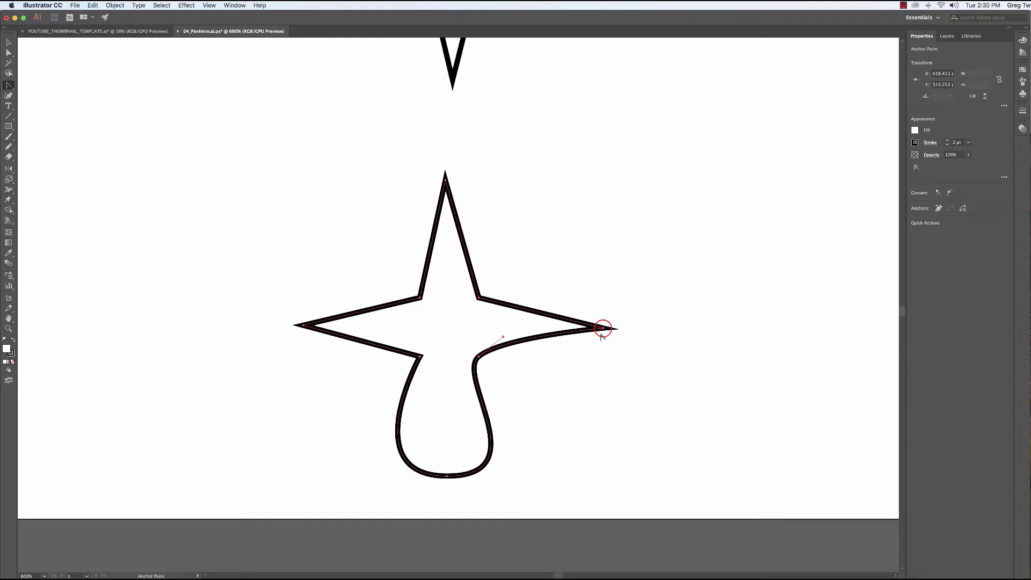
left_click(479, 356)
left_click(446, 476)
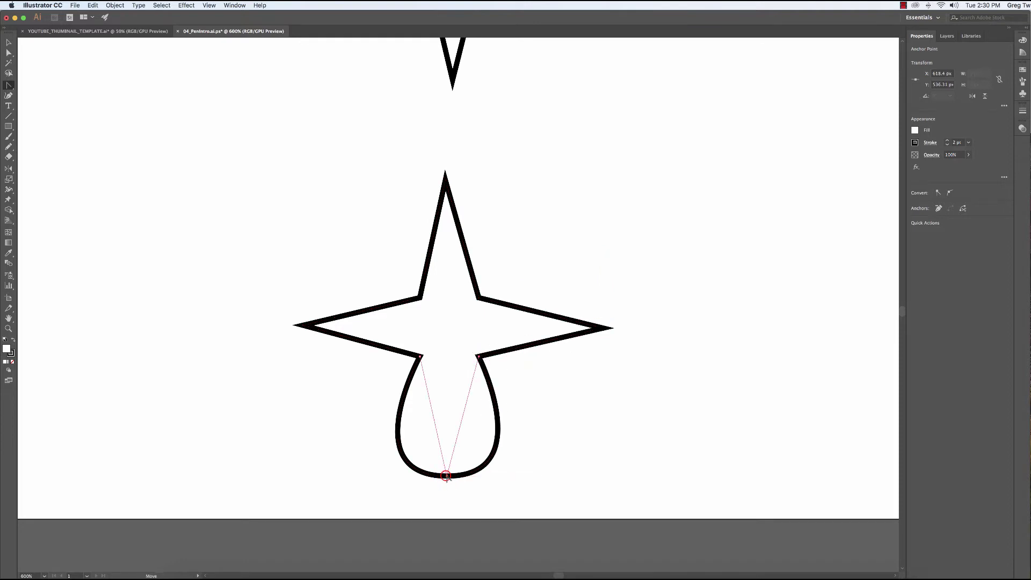
left_click(421, 356)
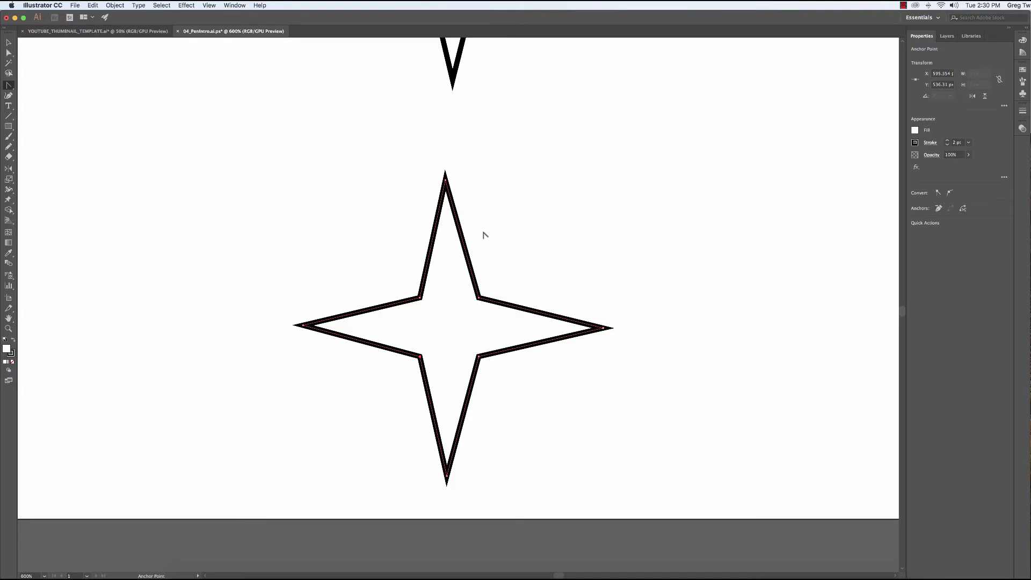
Convert the black circle's top anchor point to a corner point
left_click_drag(571, 181, 526, 323)
scroll(602, 438, "up", 10)
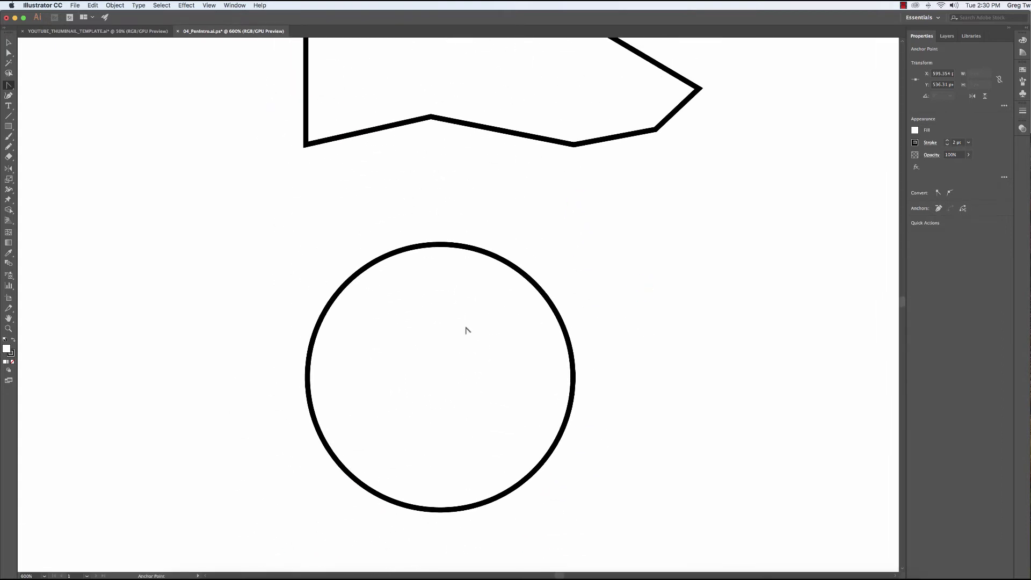
left_click(467, 344)
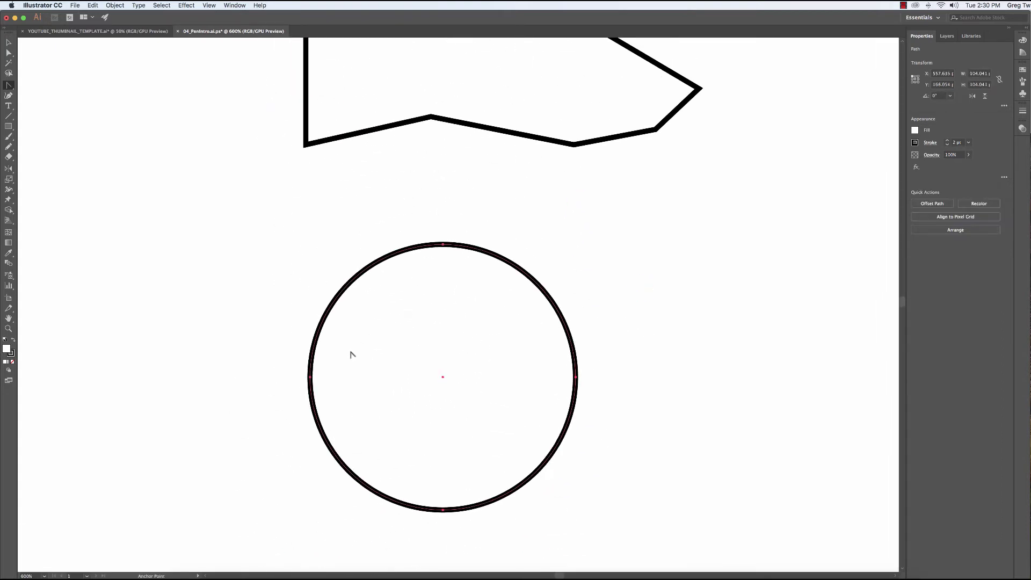
left_click(442, 245)
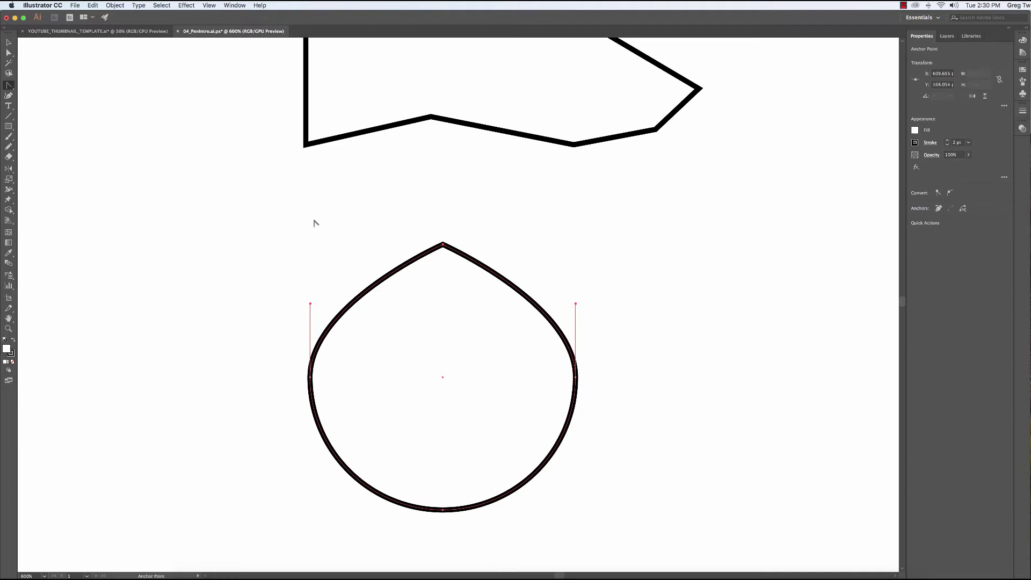
Stretch the circle into a teardrop by moving its top anchor point up to about X 610, Y 127 px with the Direct Selection tool
left_click(8, 53)
left_click(442, 245)
left_click_drag(443, 245, 444, 140)
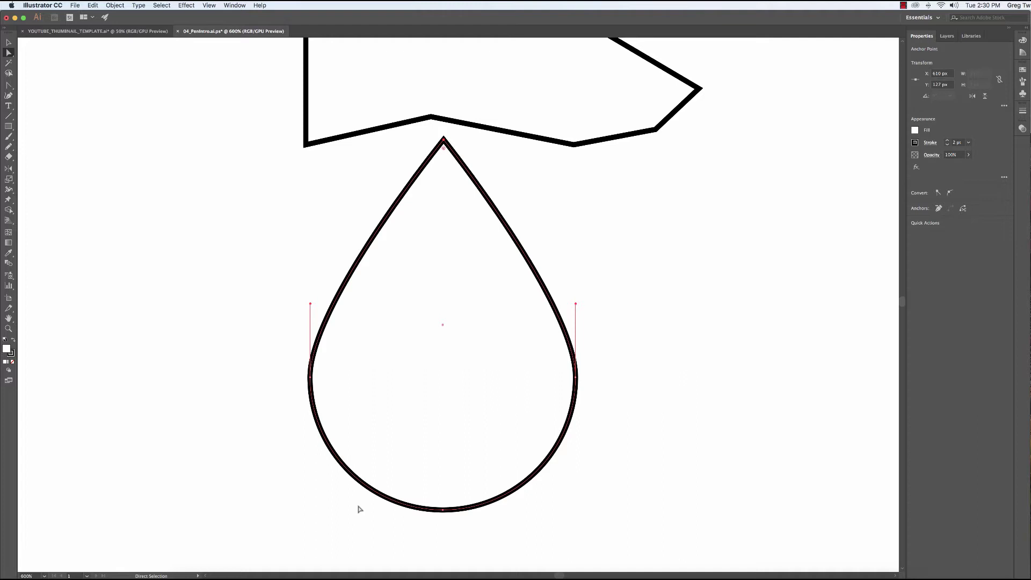
Convert the teardrop's bottom, right and left anchor points to corner points with the Anchor Point tool
left_click(8, 85)
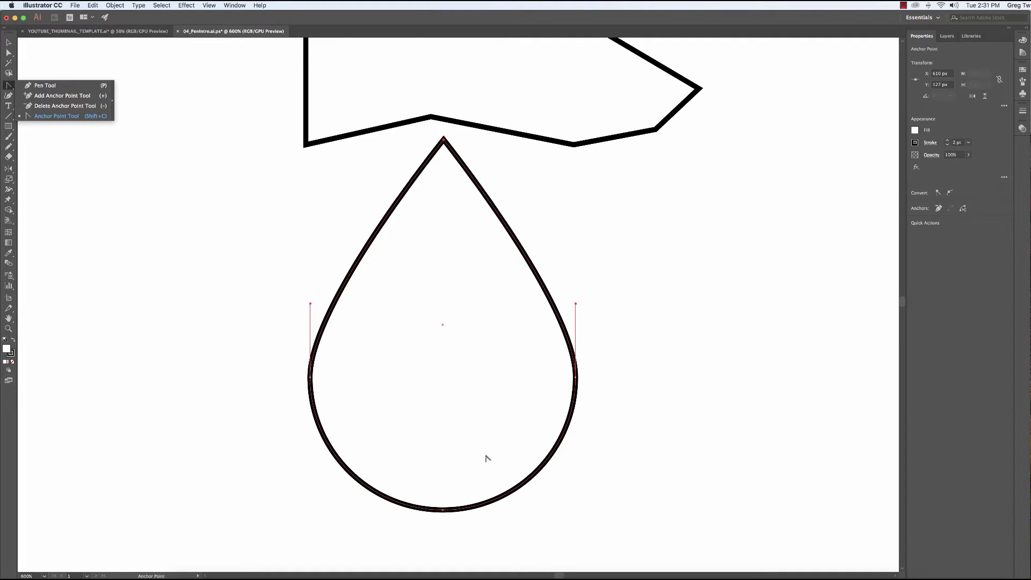
left_click(443, 509)
left_click(576, 377)
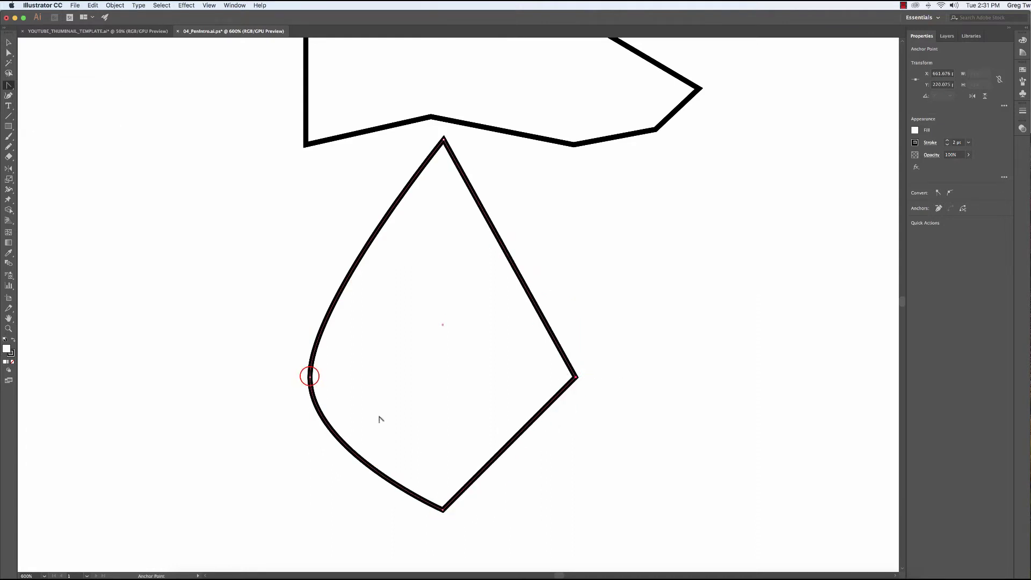
left_click(309, 377)
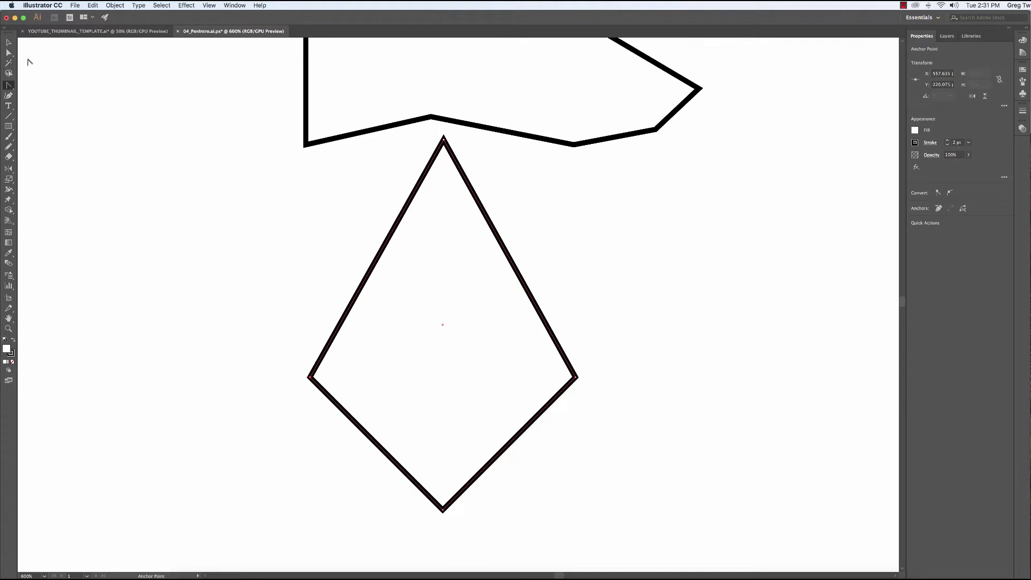
Undo the corner conversions of the teardrop's bottom, right and left anchor points
key("super+z")
key("super+z")
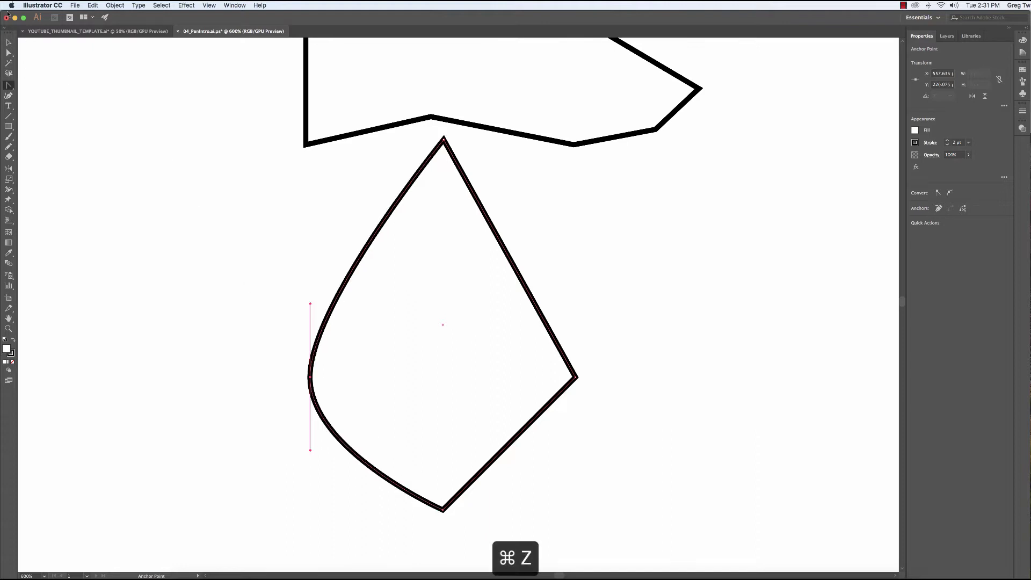
key("super+z")
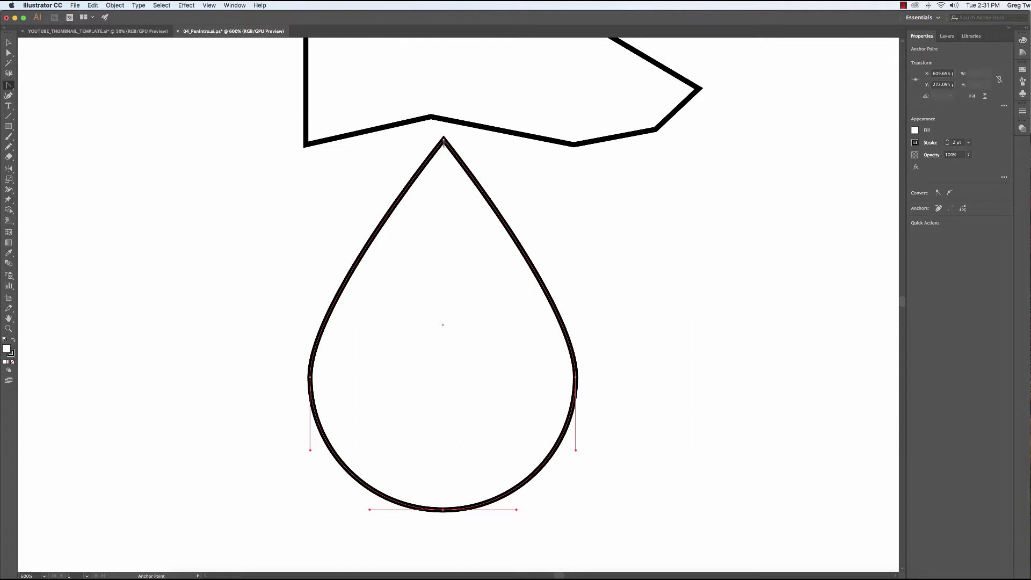
Pull smooth handles out of the teardrop's top anchor point and swing the right handle independently down into the shape with the Anchor Point tool
left_click_drag(444, 139, 521, 141)
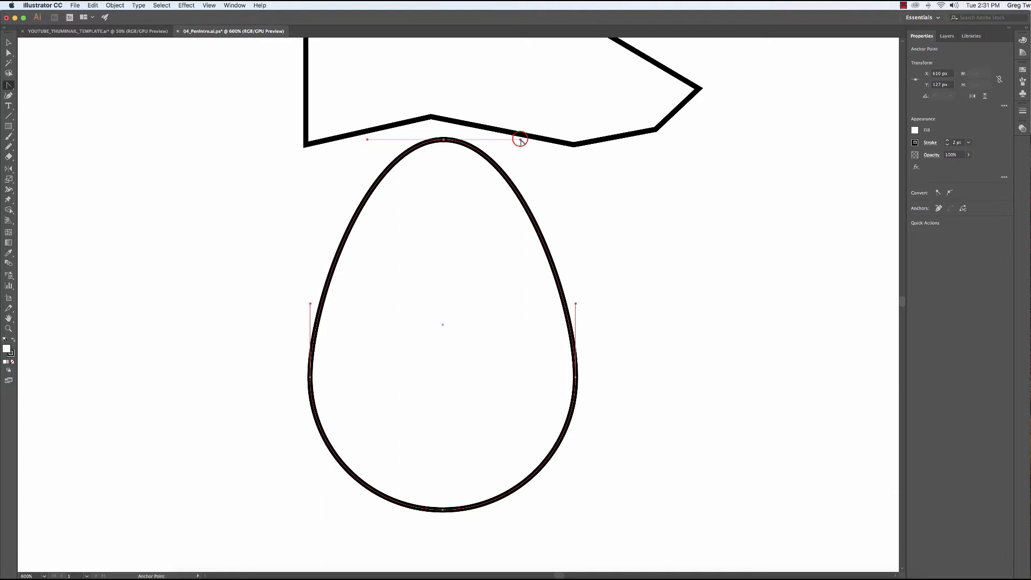
left_click_drag(521, 141, 495, 253)
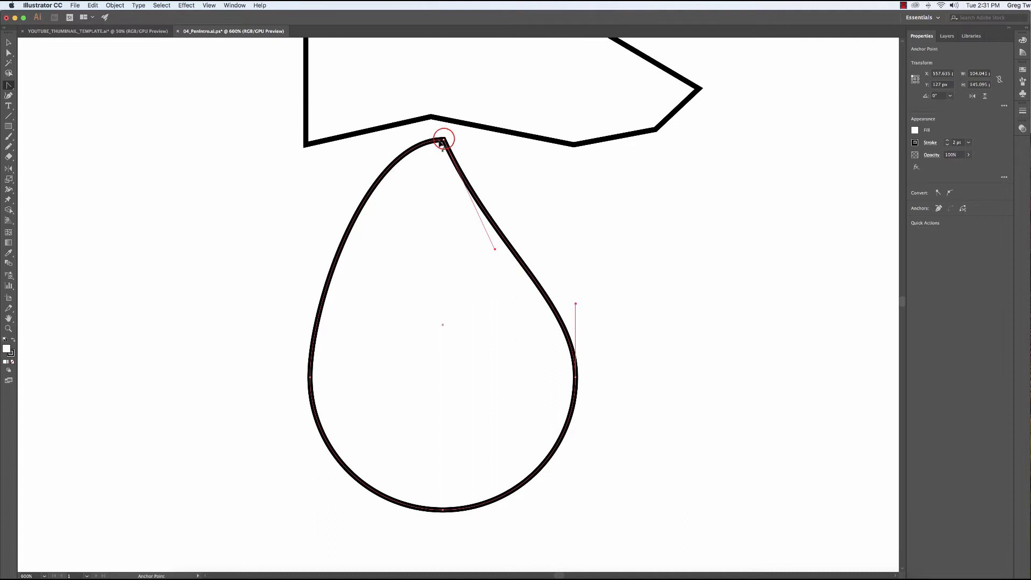
Try converting the teardrop's top anchor point to a corner and retracting only its right handle, undoing each change
left_click(443, 140)
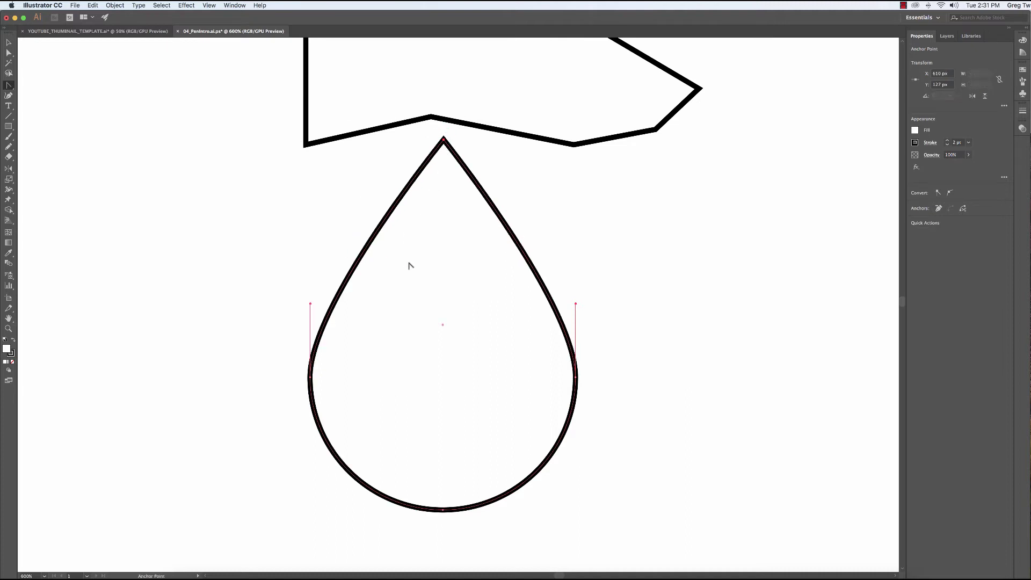
key("super+z")
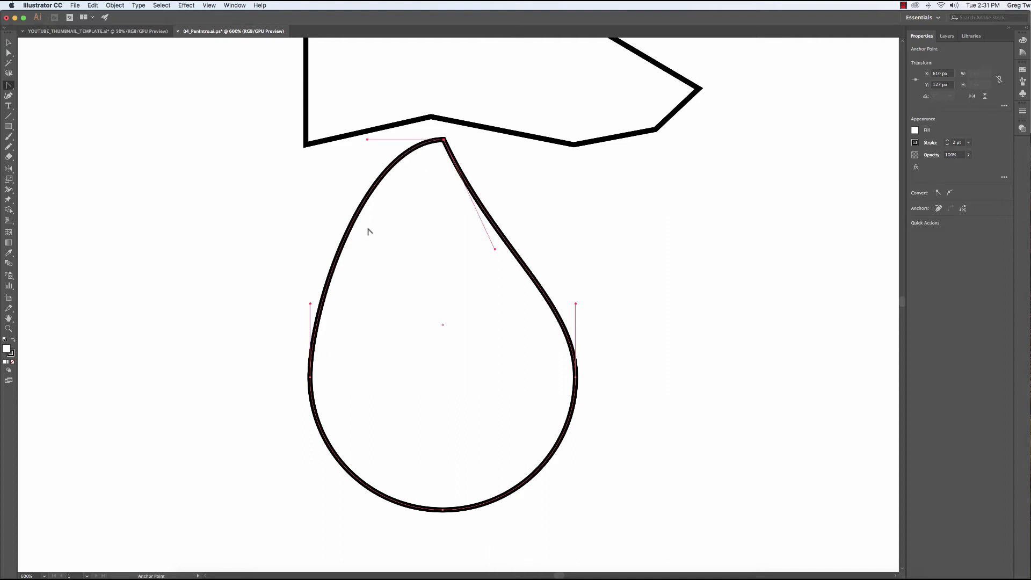
left_click(494, 247)
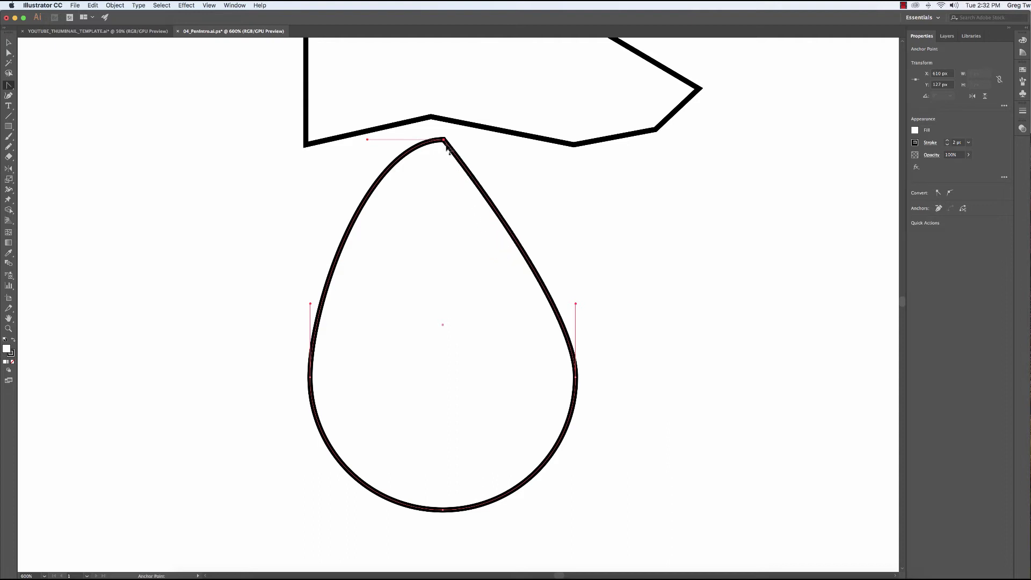
key("super+z")
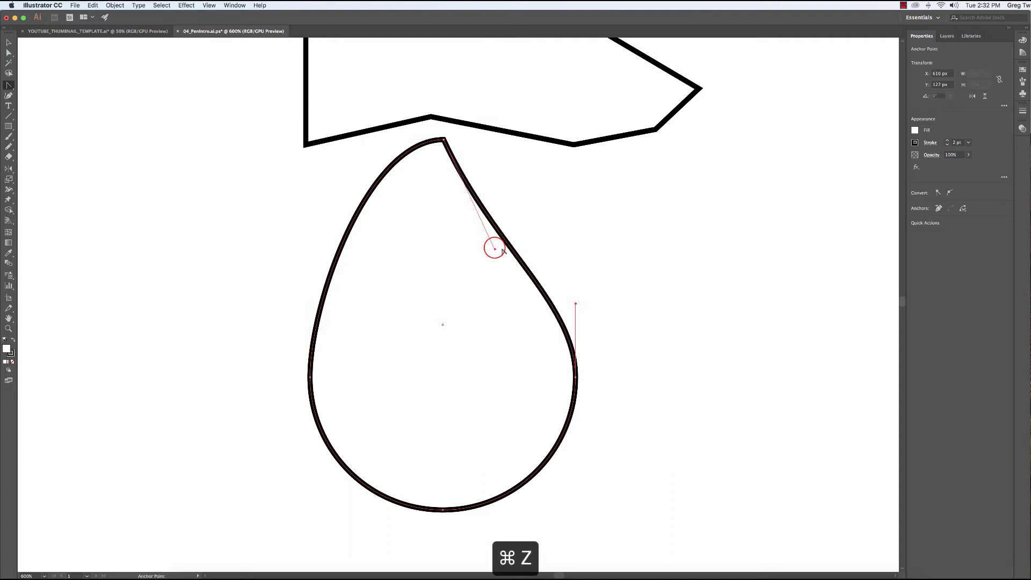
Adjust the top anchor point's right handle and swing its left handle down to curve both sides of the teardrop inward
mouse_move(495, 248)
left_mouse_down()
mouse_move(479, 256)
mouse_move(501, 267)
left_mouse_up()
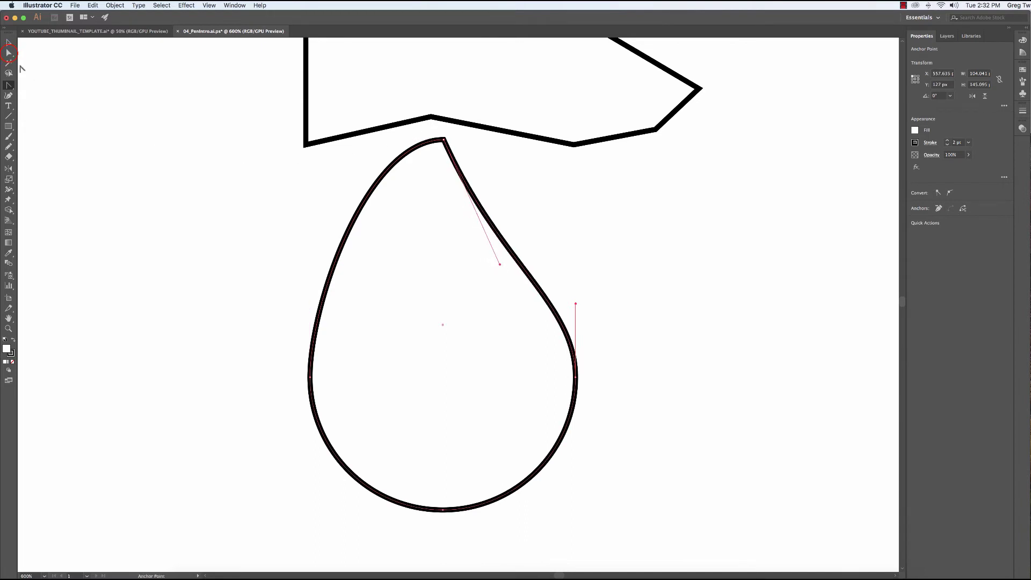
left_click(9, 53)
left_click(444, 140)
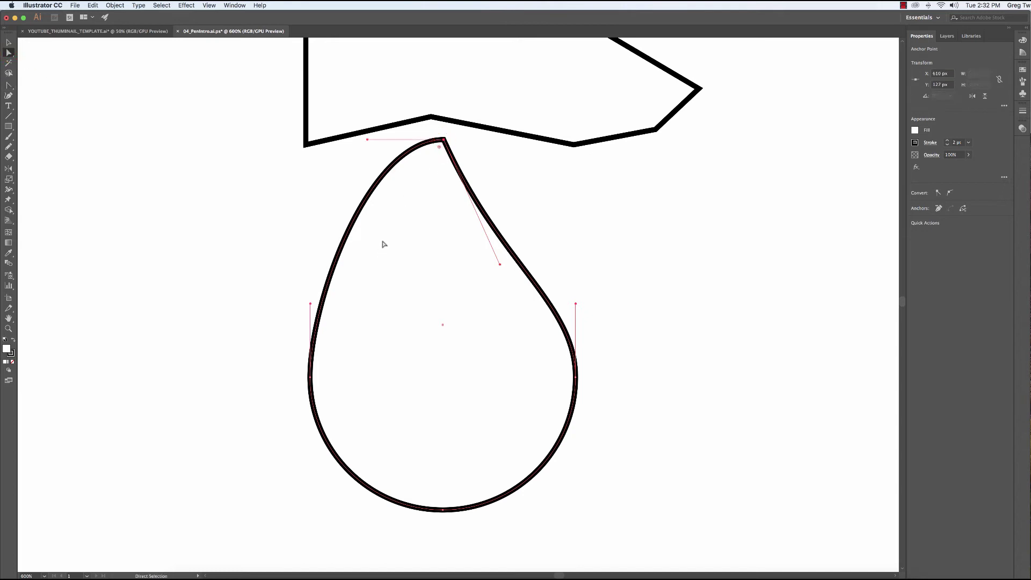
key("shift+c")
left_click_drag(368, 140, 398, 269)
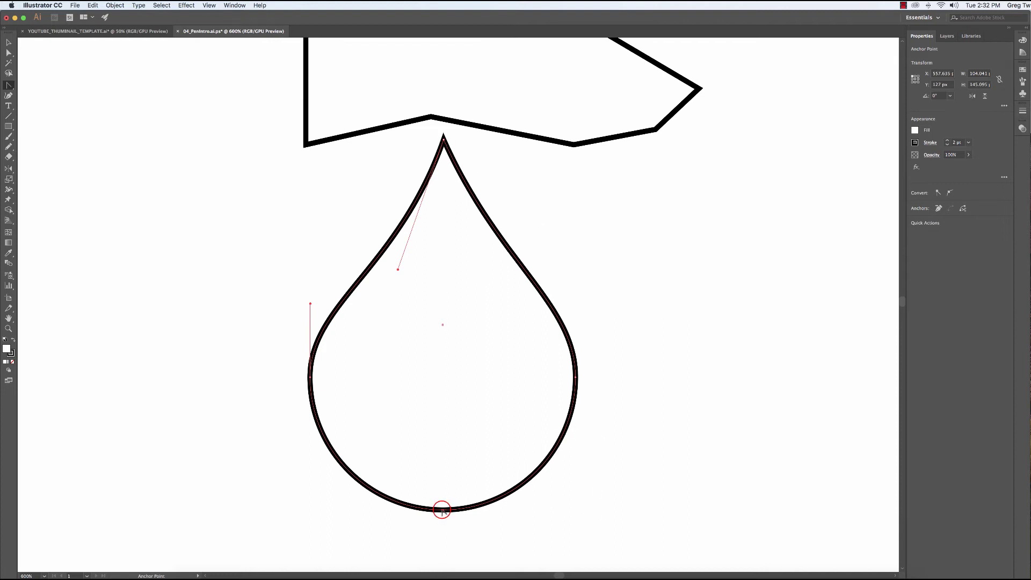
Pull angled handles from the teardrop's bottom anchor point and swing the right one down independently to form a notch between two rounded lobes
mouse_move(443, 509)
left_mouse_down()
mouse_move(351, 515)
mouse_move(438, 552)
mouse_move(435, 449)
mouse_move(511, 534)
mouse_move(419, 546)
mouse_move(492, 543)
mouse_move(373, 529)
mouse_move(470, 473)
mouse_move(410, 498)
mouse_move(398, 523)
mouse_move(405, 502)
mouse_move(417, 543)
mouse_move(370, 550)
left_mouse_up()
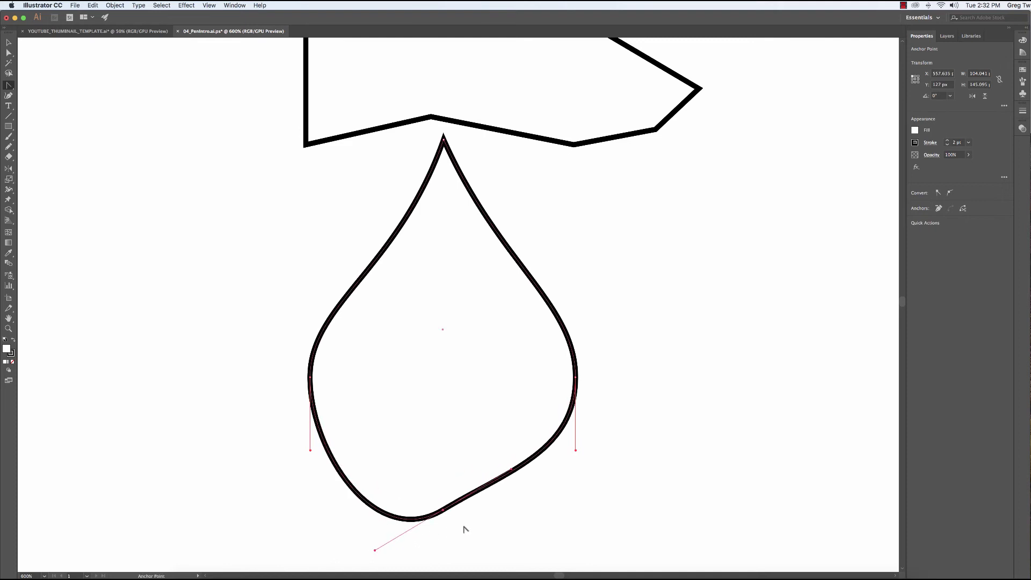
mouse_move(516, 471)
left_mouse_down()
mouse_move(522, 500)
mouse_move(487, 552)
left_mouse_up()
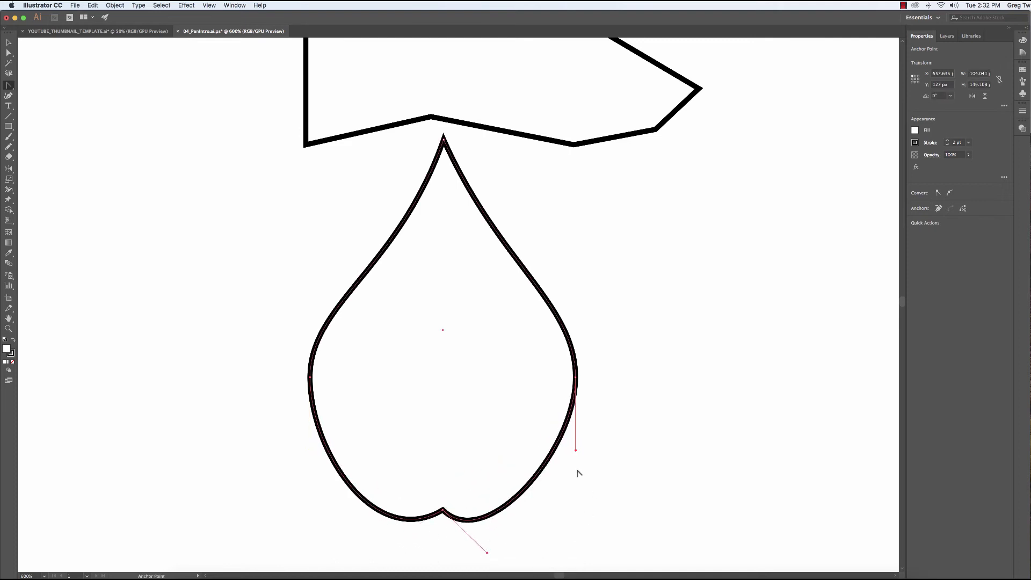
Undo all the teardrop reshaping back to the original black circle with smooth anchor points
key("super+z")
key("super+z")
key("super+z")
key("super+z")
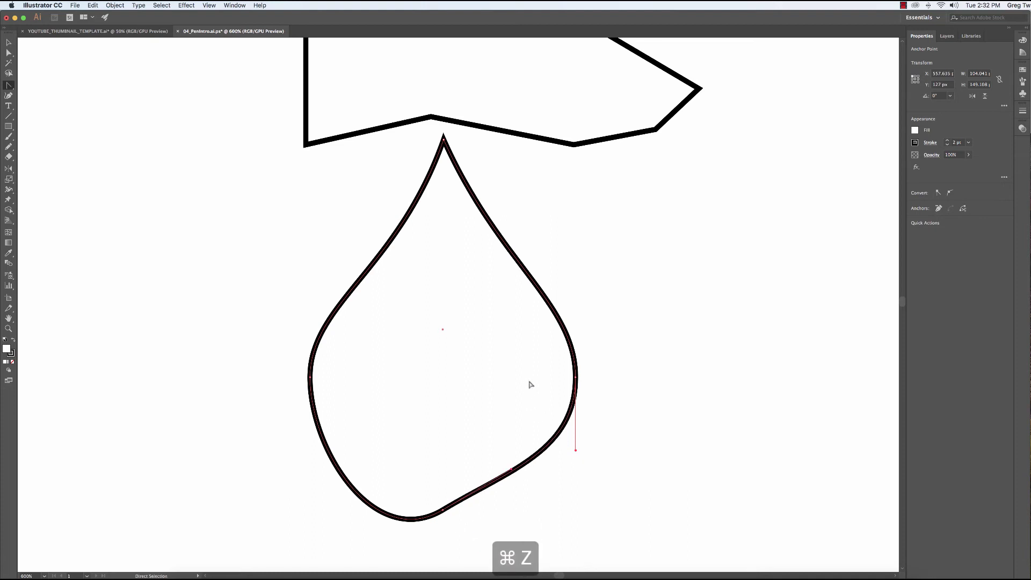
key("super+z")
key("super+z")
key("super+z")
key("super+z")
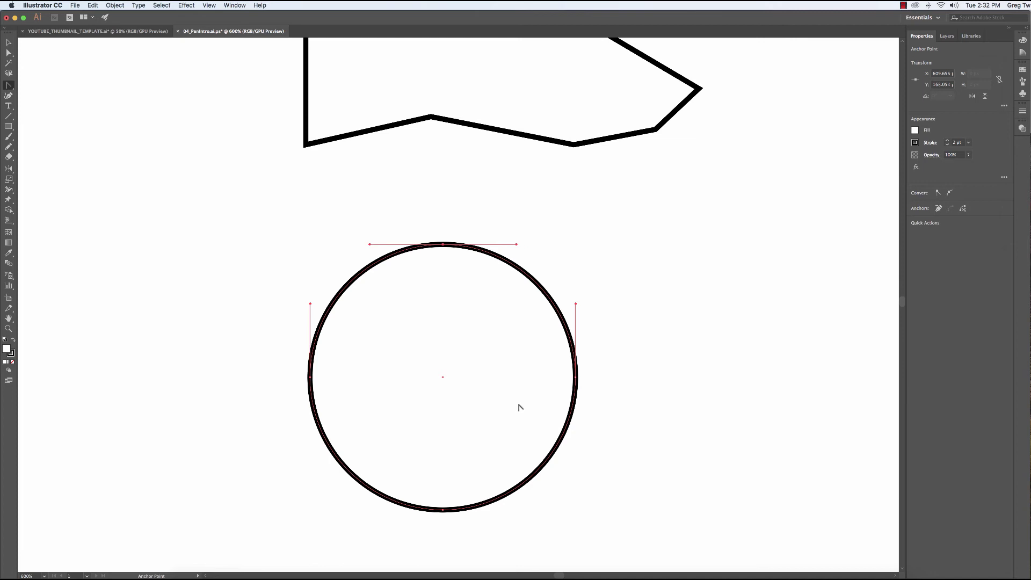
Try reshaping the circle by bending its top anchor point's right handle inward with the Direct Selection tool, then undo it and deselect the circle
left_click(9, 52)
left_click(516, 245)
mouse_move(516, 244)
left_mouse_down()
mouse_move(504, 271)
mouse_move(502, 209)
mouse_move(497, 289)
mouse_move(511, 215)
mouse_move(500, 283)
mouse_move(513, 244)
mouse_move(727, 251)
mouse_move(514, 233)
mouse_move(525, 257)
mouse_move(510, 240)
mouse_move(640, 251)
mouse_move(615, 245)
mouse_move(704, 240)
mouse_move(504, 244)
mouse_move(525, 247)
left_mouse_up()
key("super+z")
left_click_drag(517, 245, 456, 361)
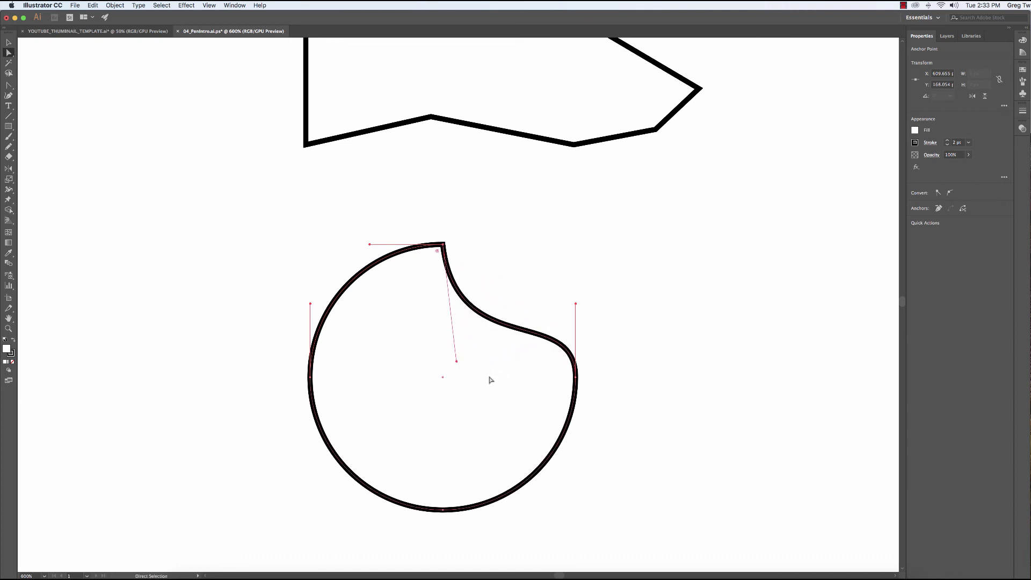
key("super+z")
left_click(565, 256)
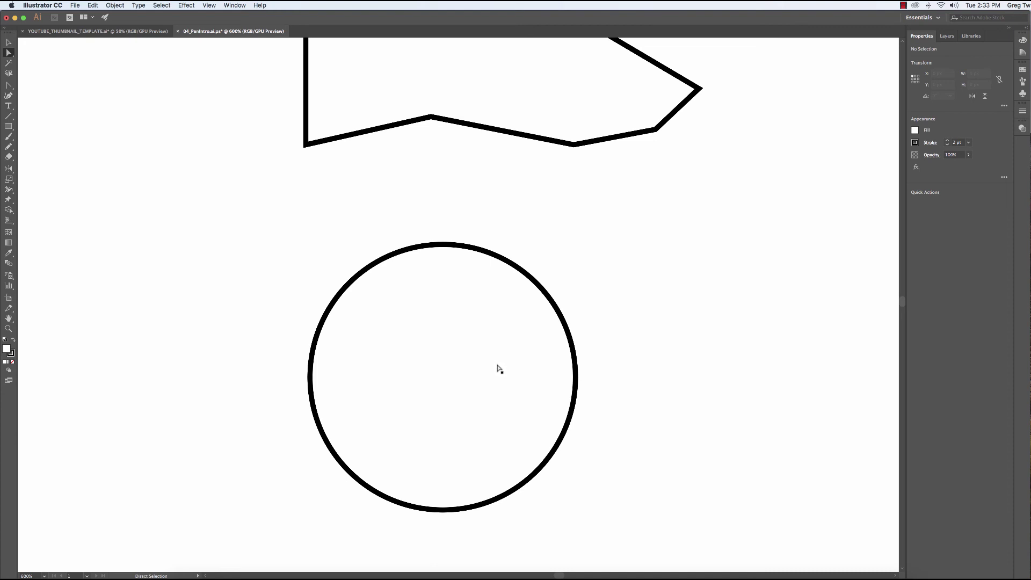
Activate the Pen tool for drawing in the blank area to the left of the circle
left_click(7, 85)
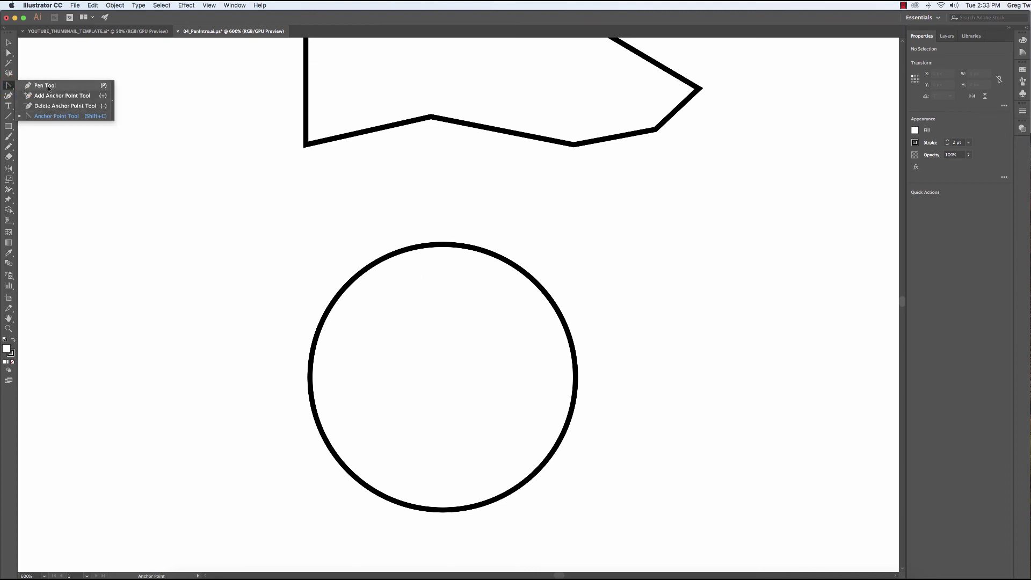
left_click(49, 88)
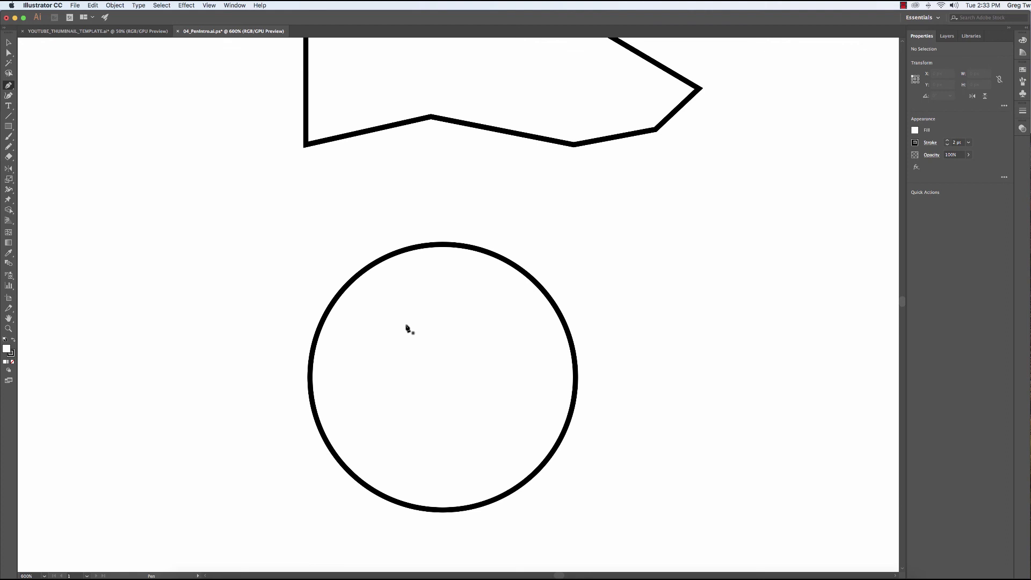
left_click_drag(412, 358, 670, 412)
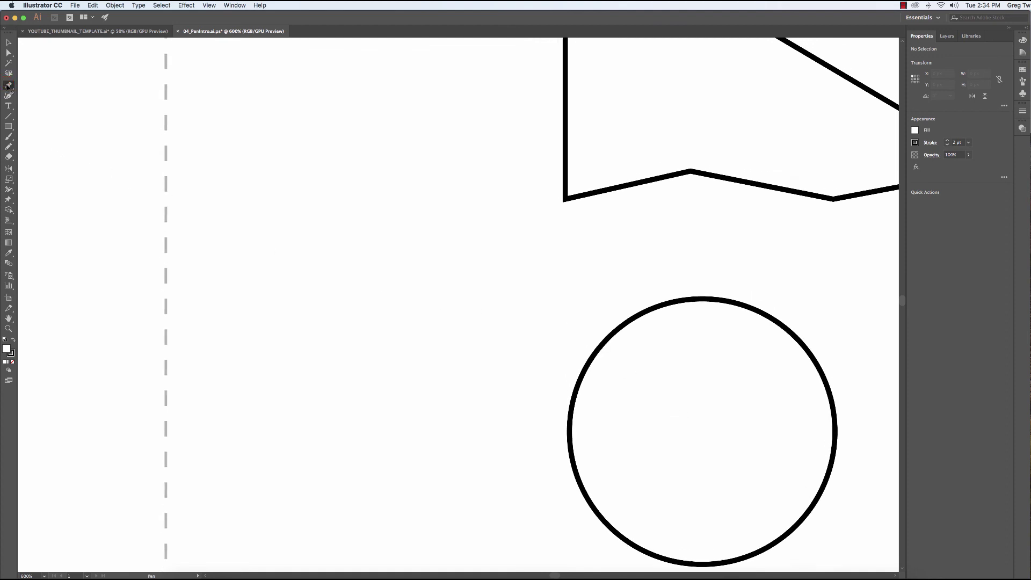